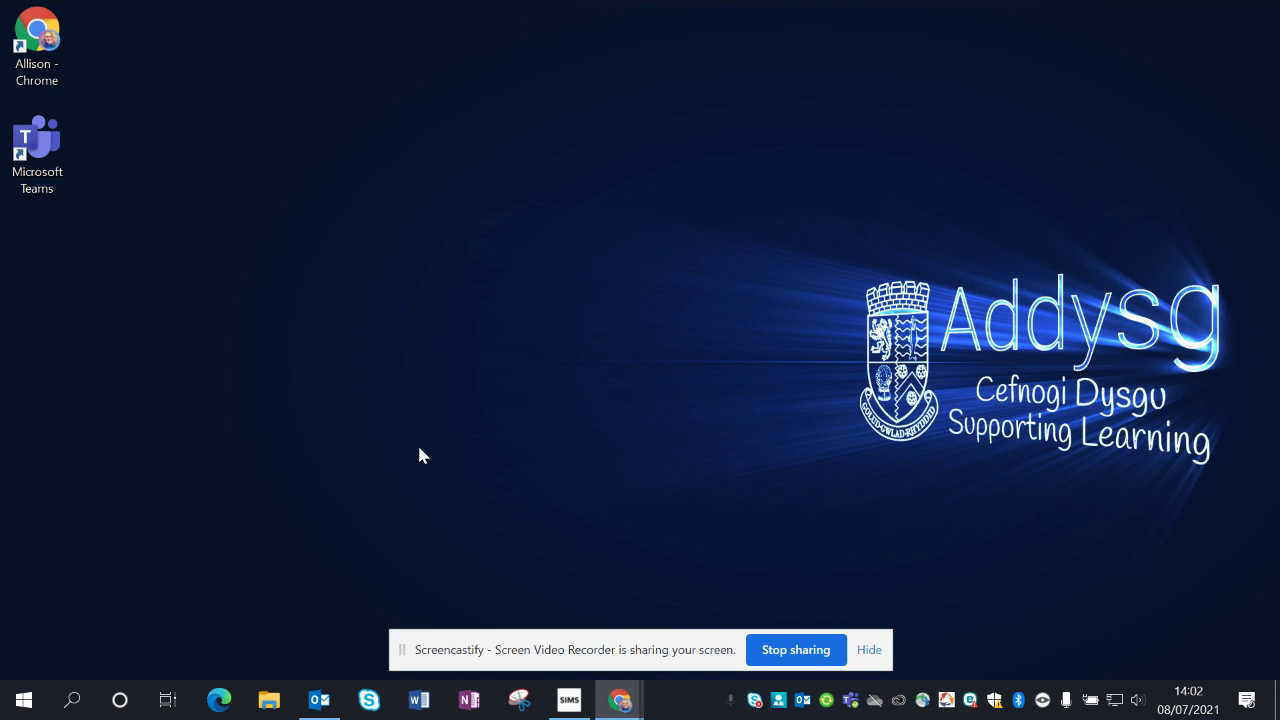
- Open the Windows Start menu showing installed apps and pinned tiles
click(25, 706)
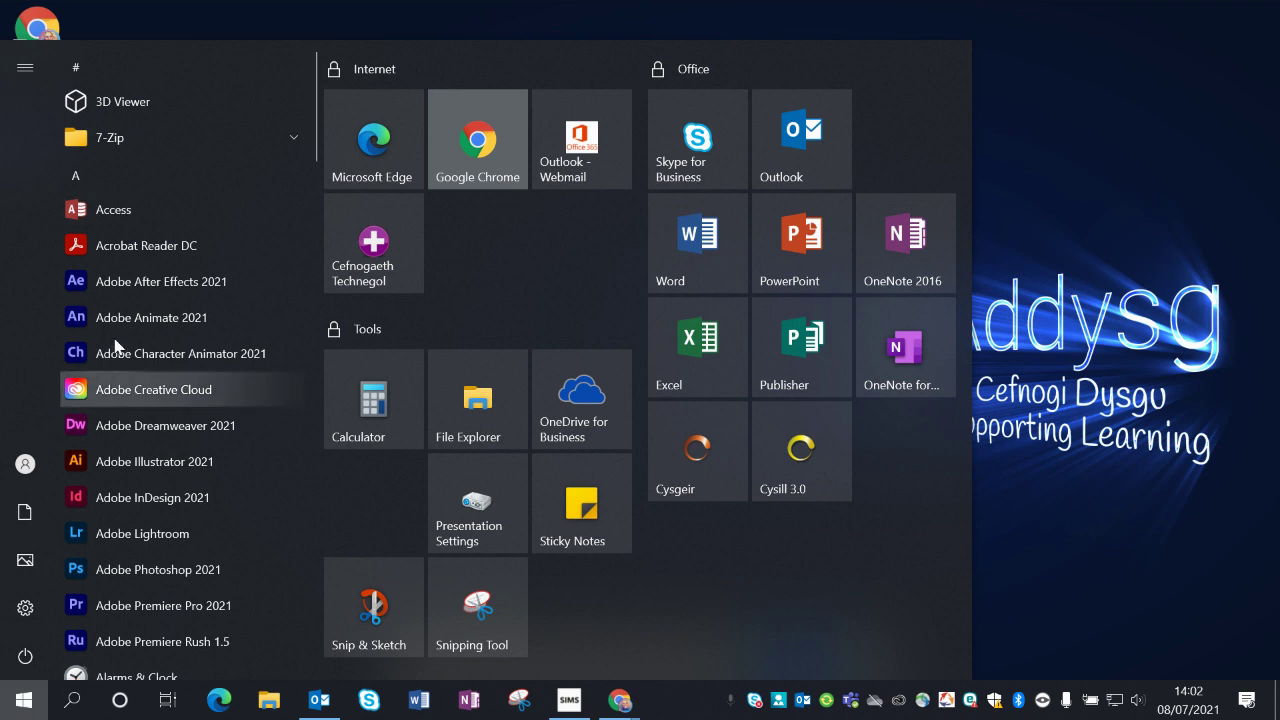
- Launch Adobe Photoshop 2021 from the Start menu and wait for its Home screen
click(174, 568)
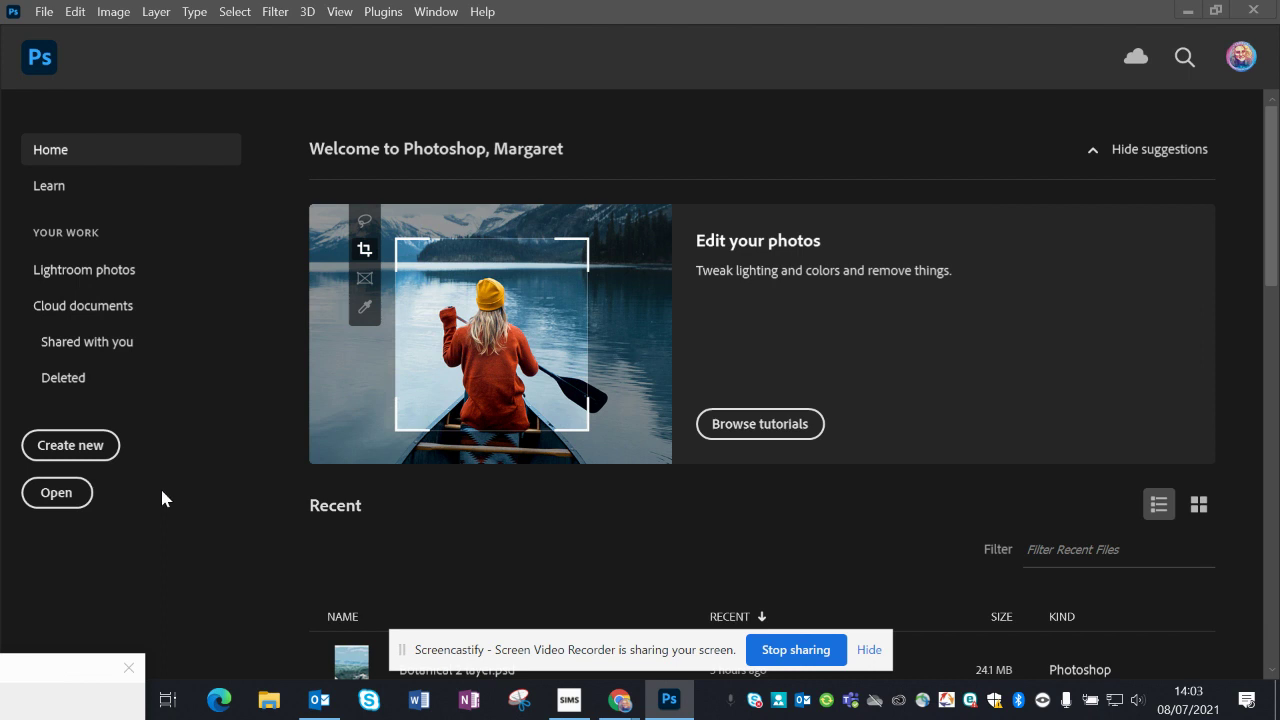
- Create a Photo document 21 × 29.7 cm at 150 pixels/cm (3150 × 4455 px)
click(88, 457)
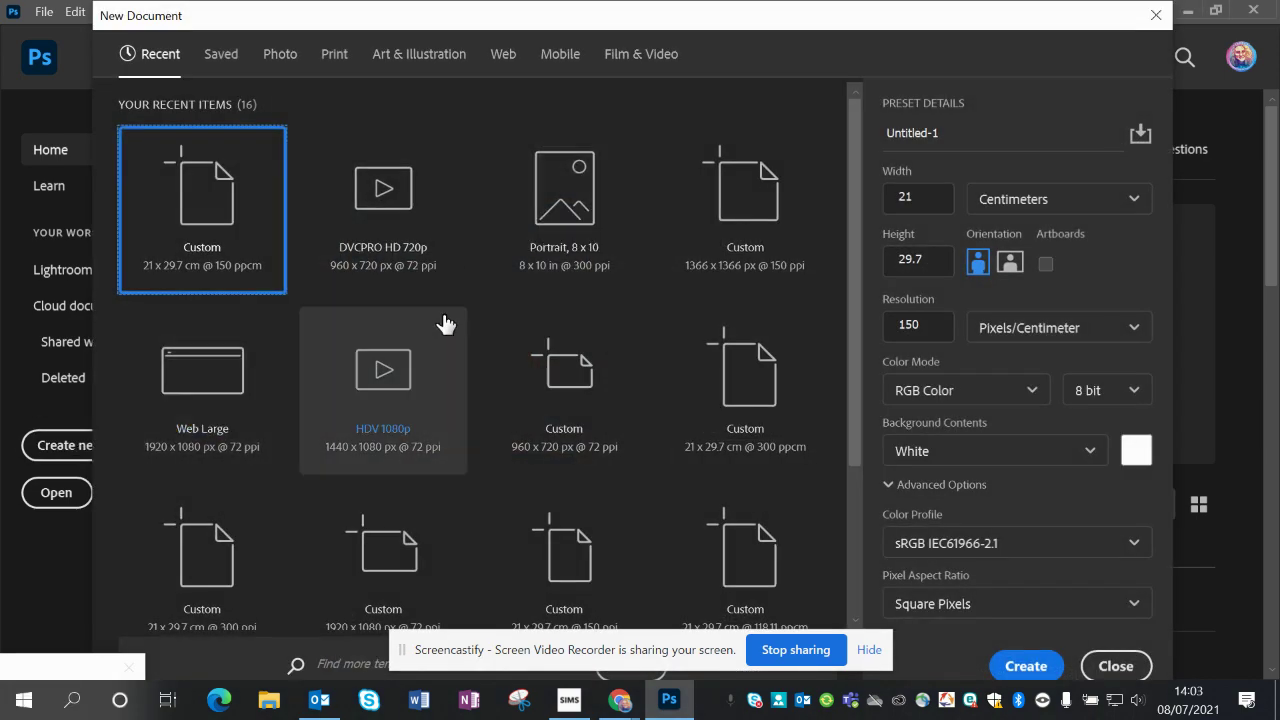
click(281, 64)
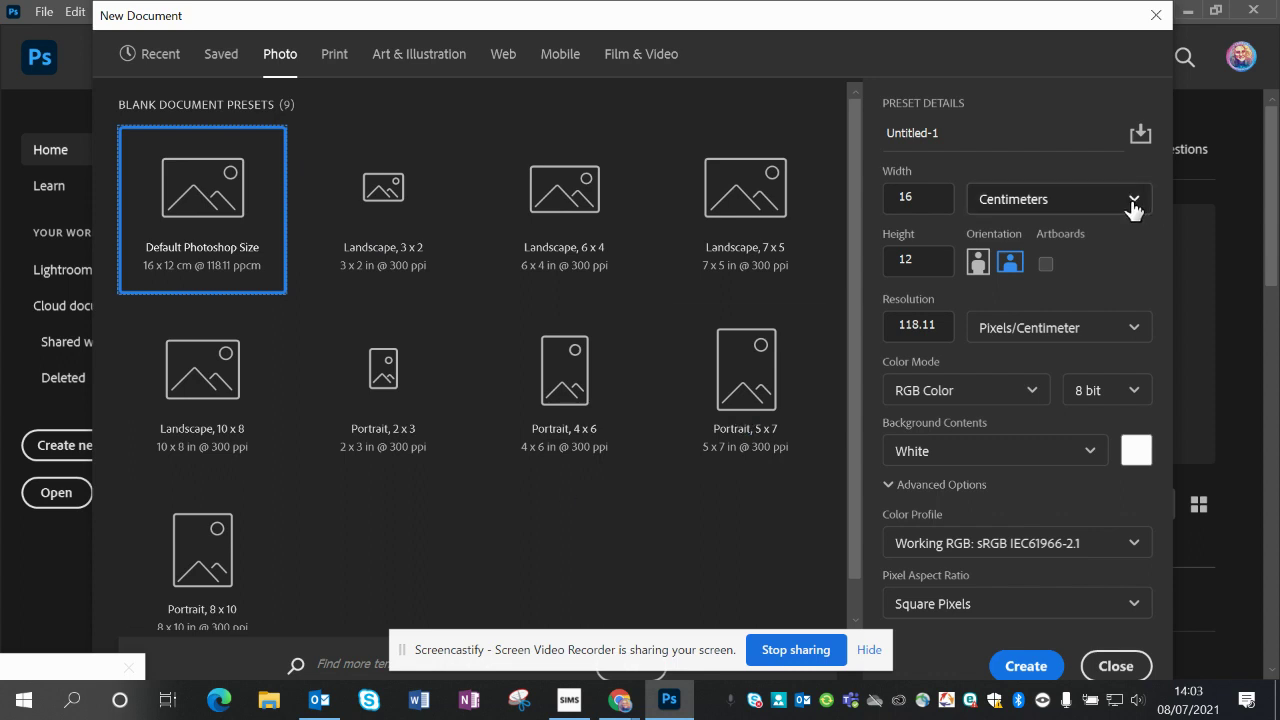
click(920, 198)
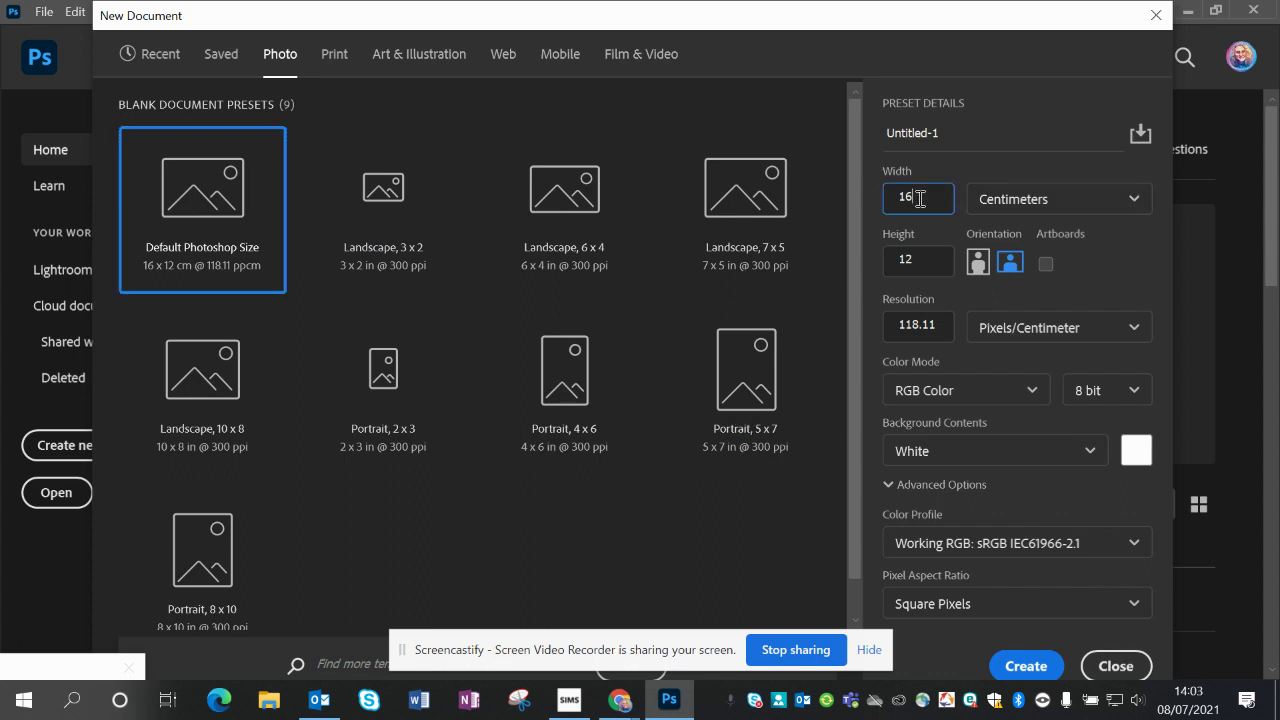
key(BackSpace)
key(BackSpace)
text(21)
click(916, 260)
key(BackSpace)
key(BackSpace)
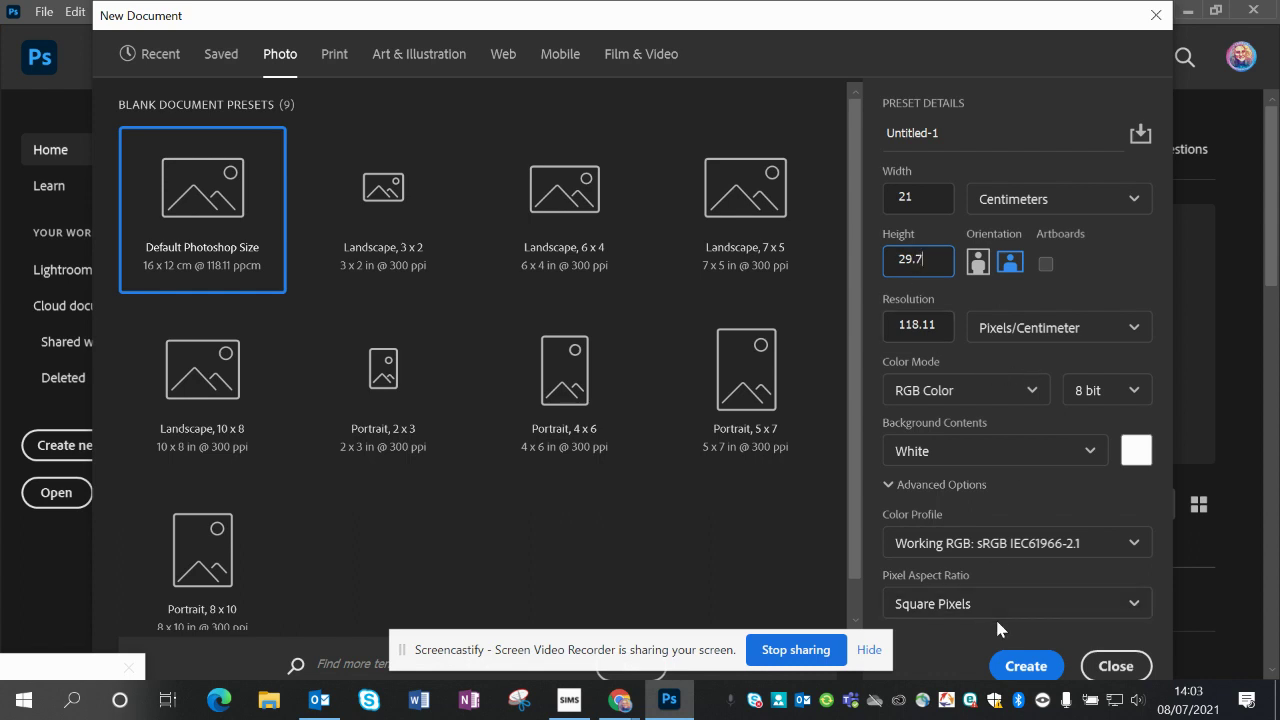
click(946, 326)
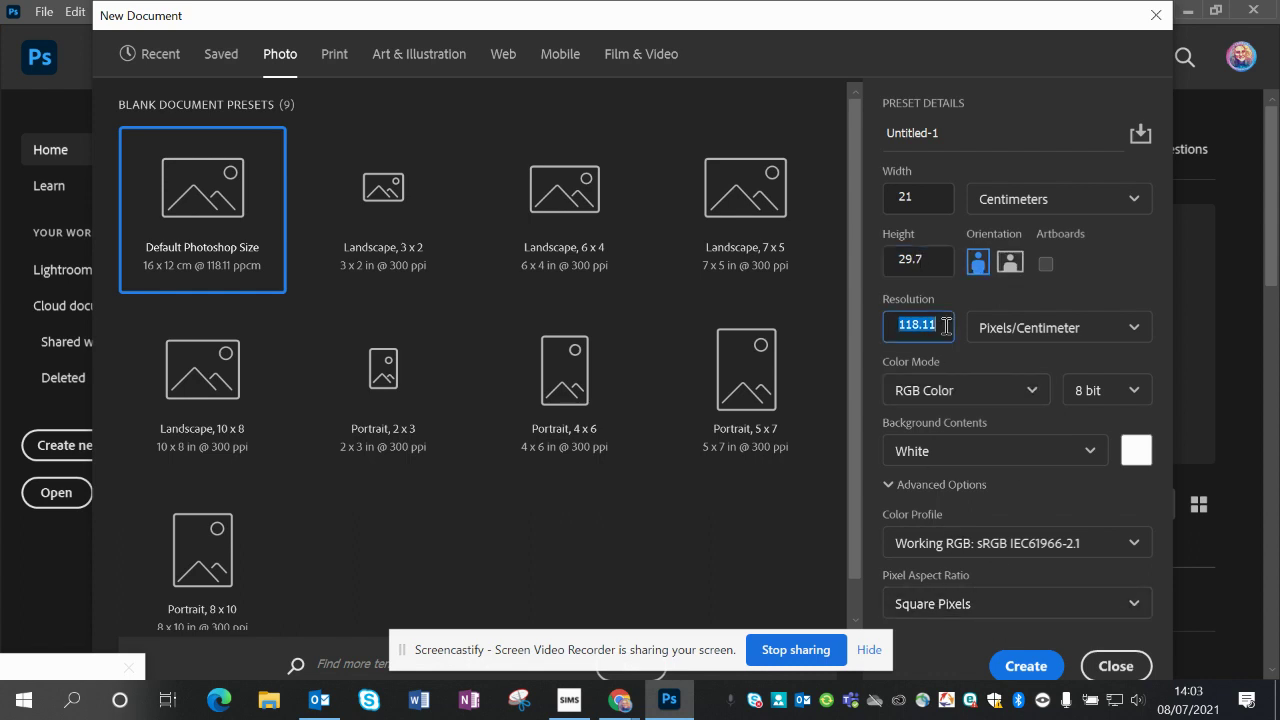
text(150)
click(1027, 666)
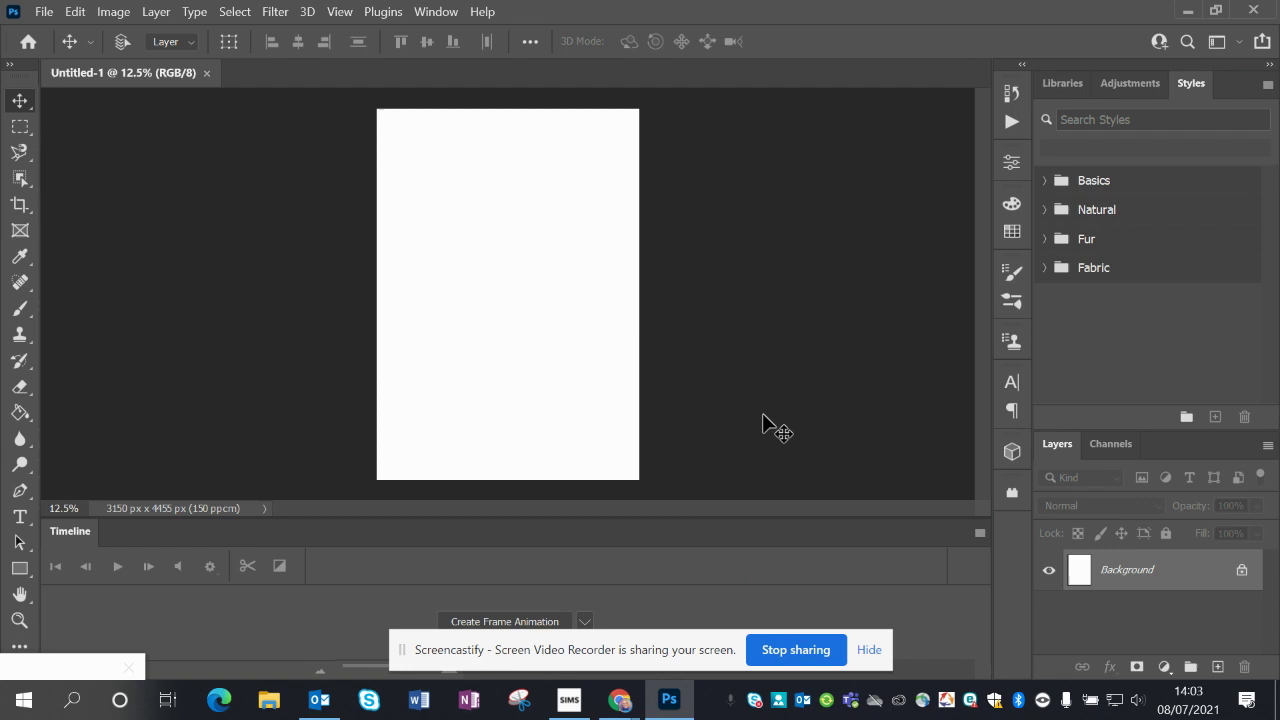
- Embed IMG_3247 as a new layer and scale it up to fill most of the A4 page
click(46, 16)
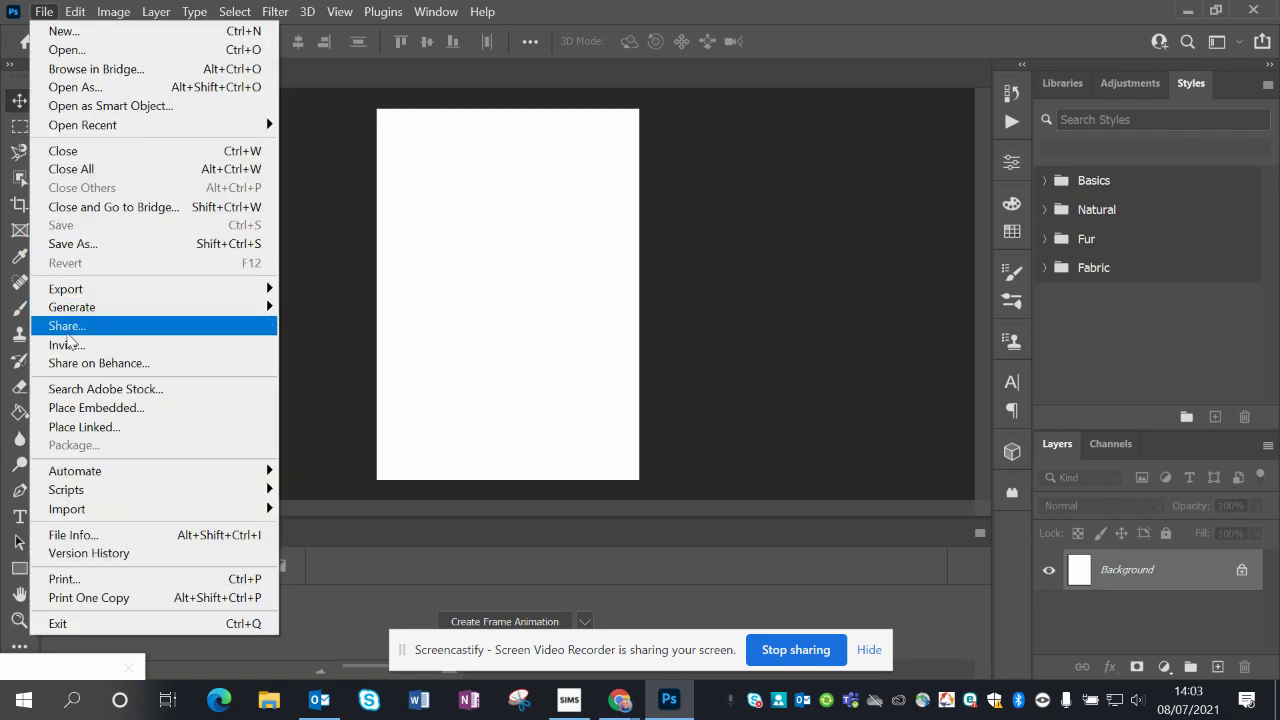
click(74, 408)
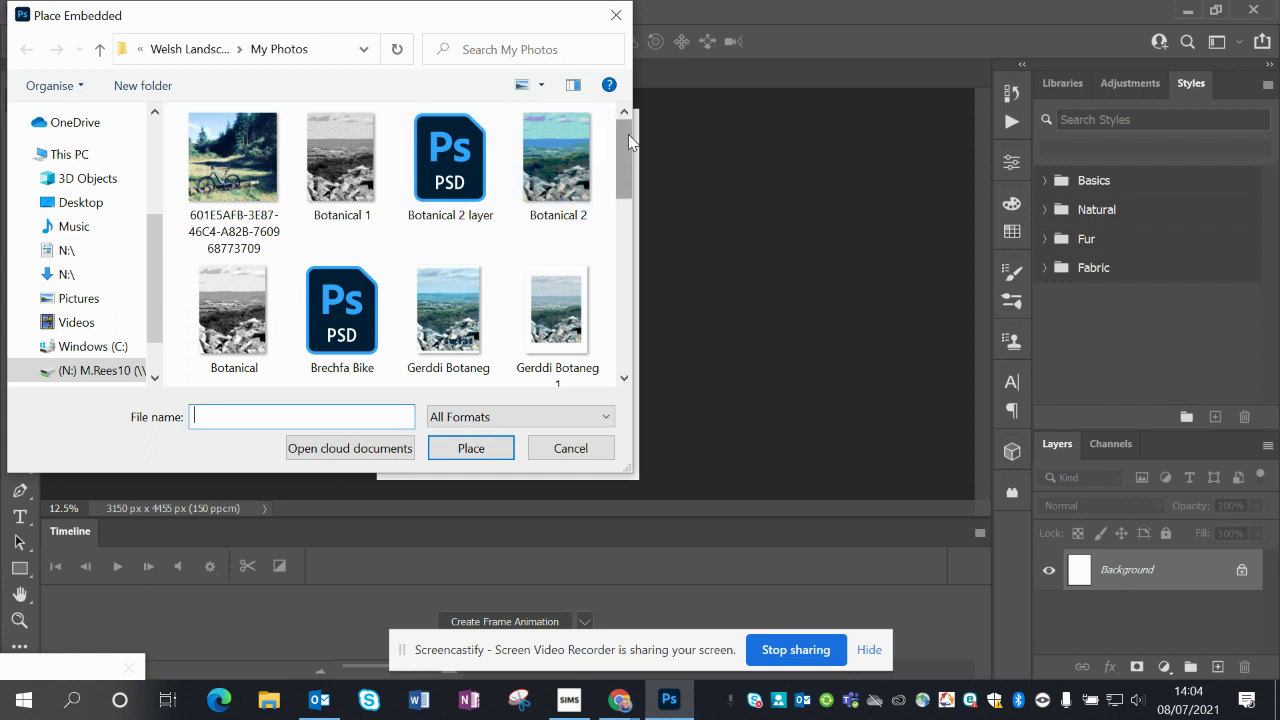
drag(628, 134, 628, 273)
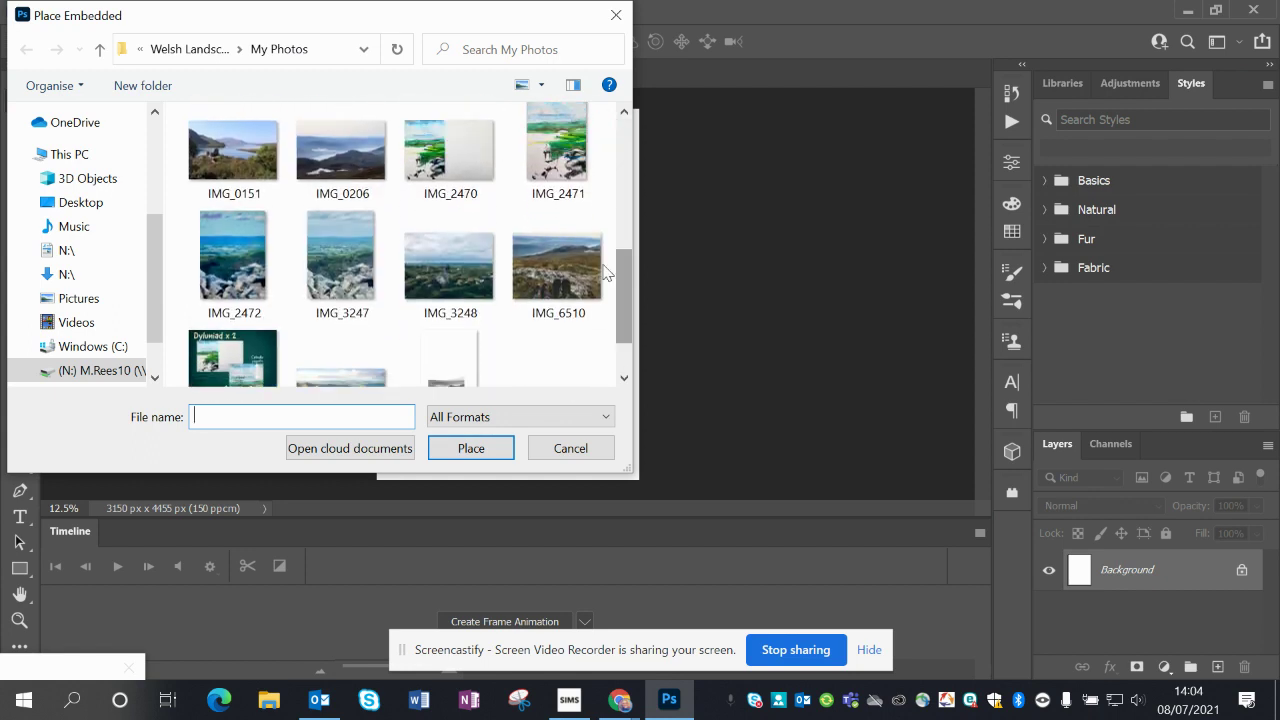
double_click(330, 256)
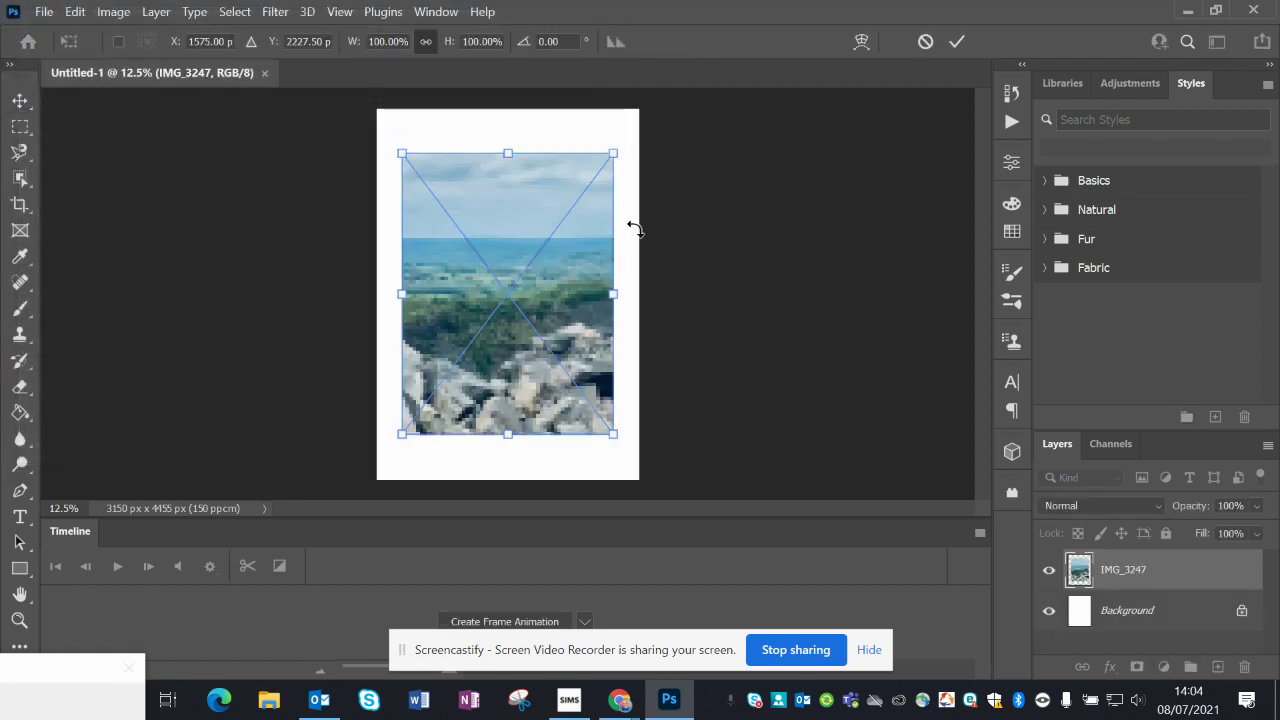
drag(615, 150, 630, 112)
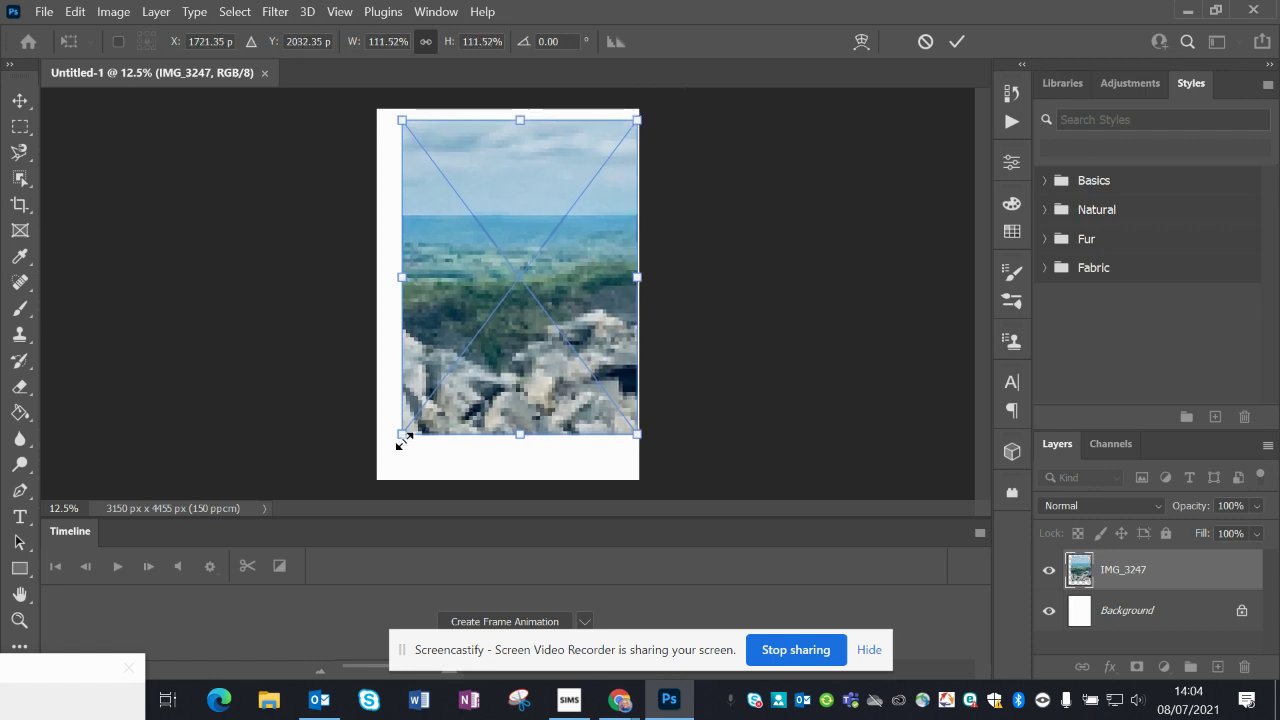
drag(400, 434, 380, 470)
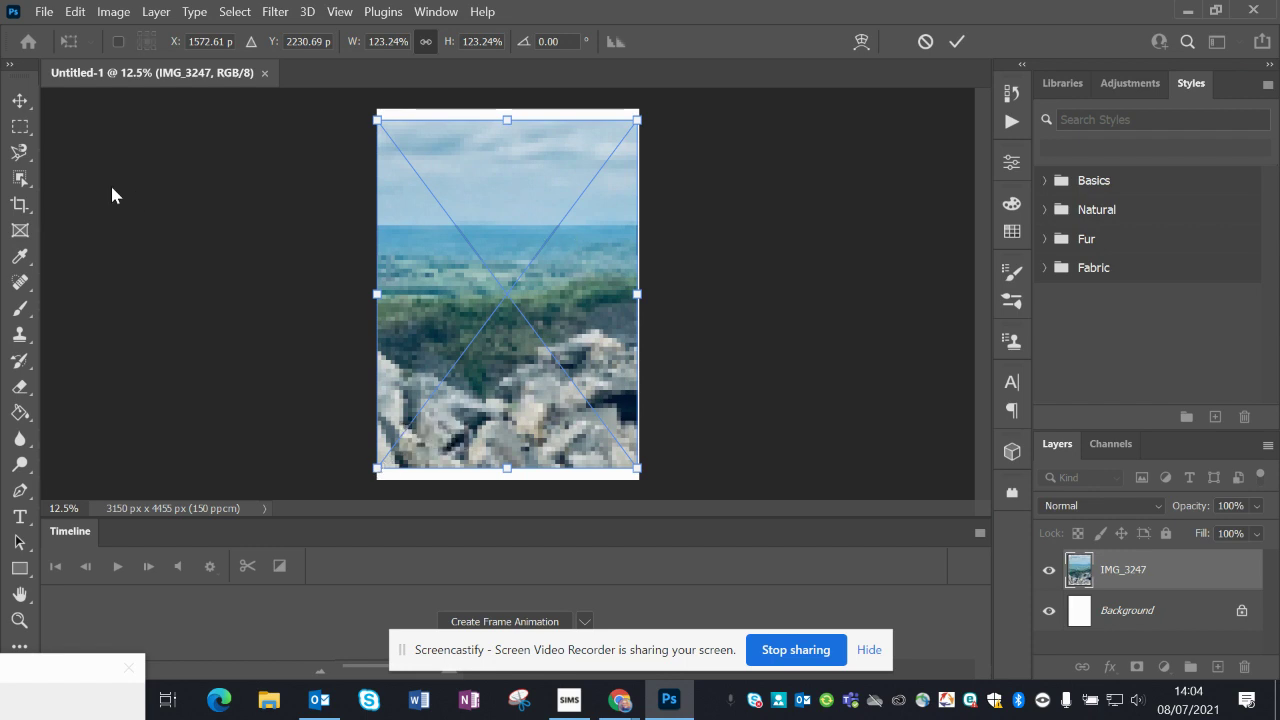
click(25, 100)
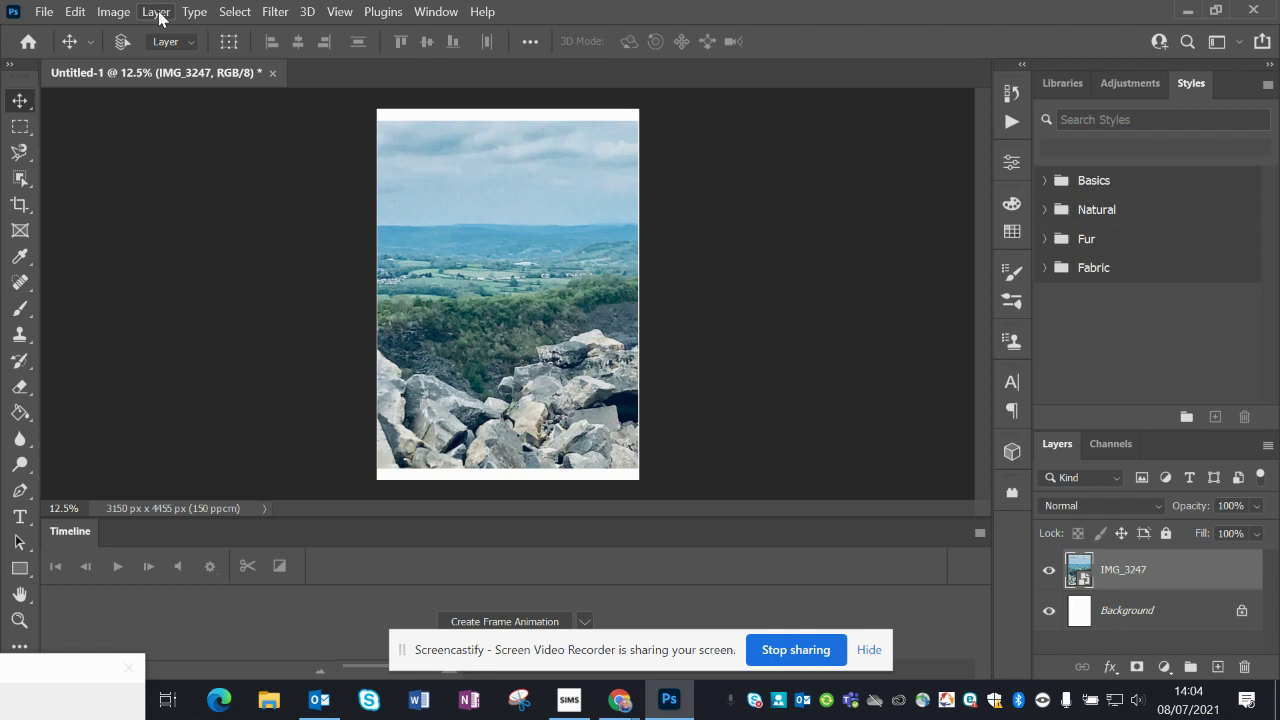
- Apply Hue/Saturation with the Increase Saturation More preset (+30) to the IMG_3247 layer
click(114, 12)
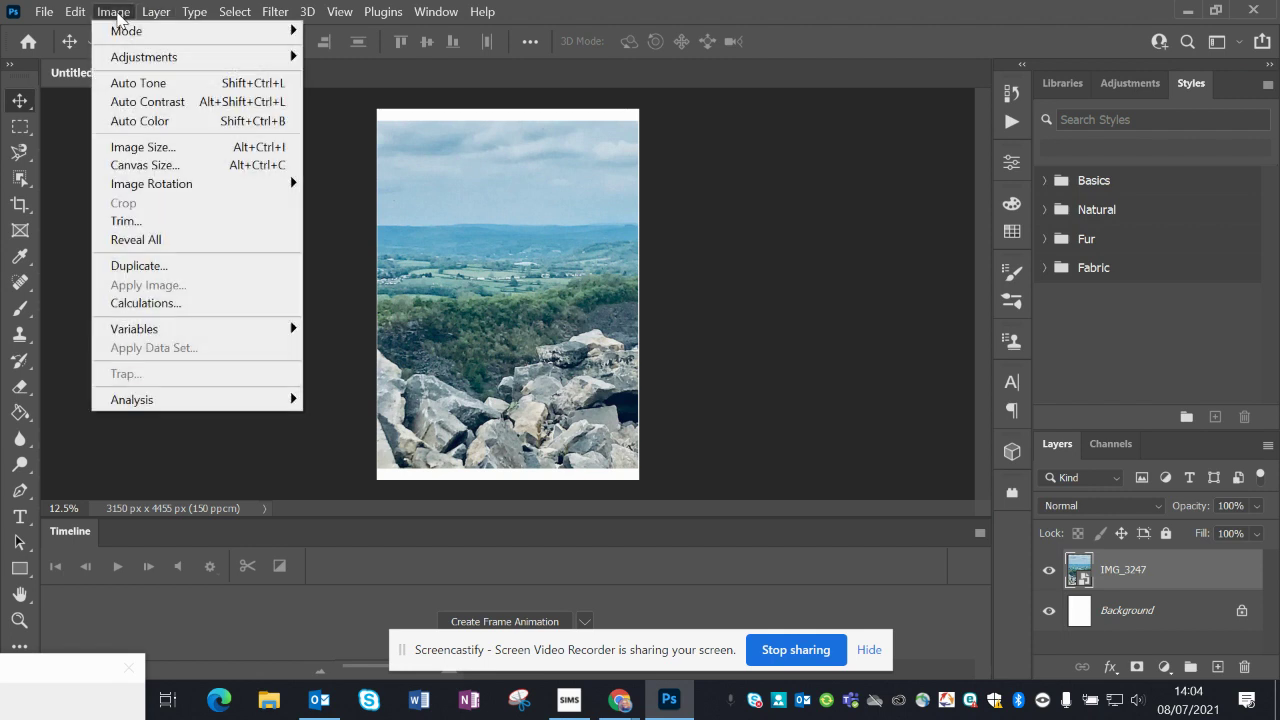
mouse_move(140, 60)
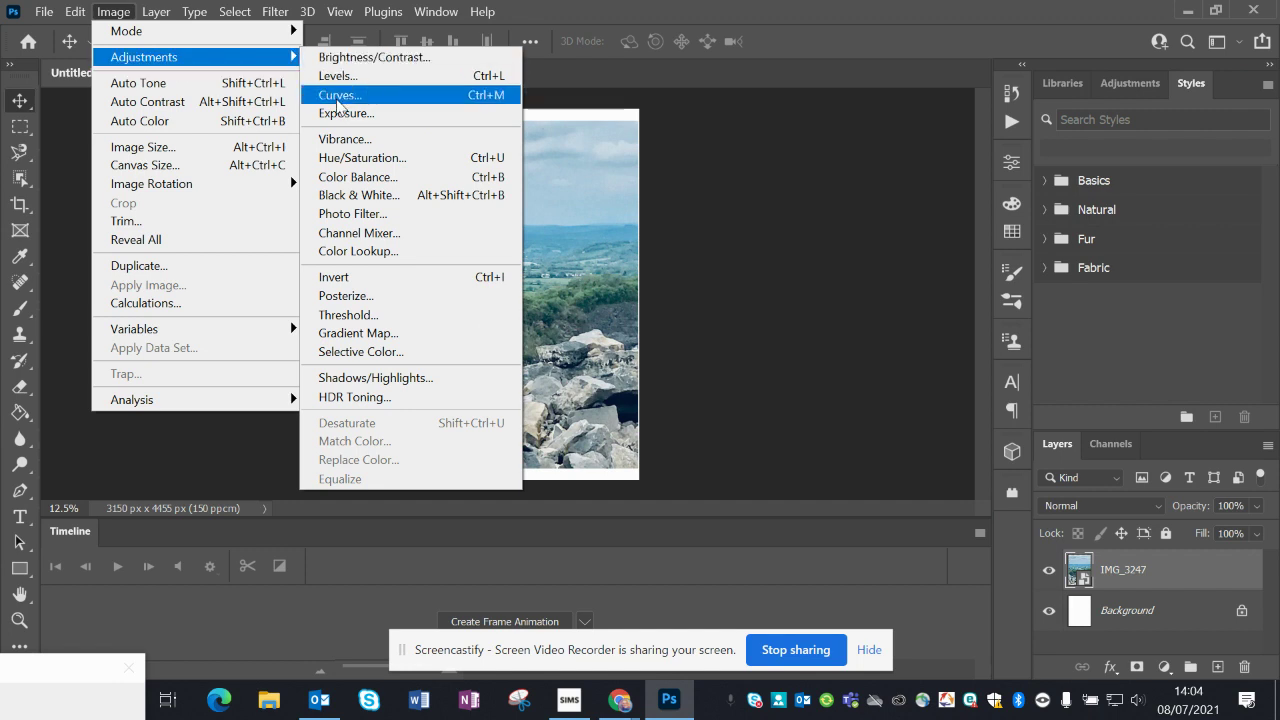
click(349, 158)
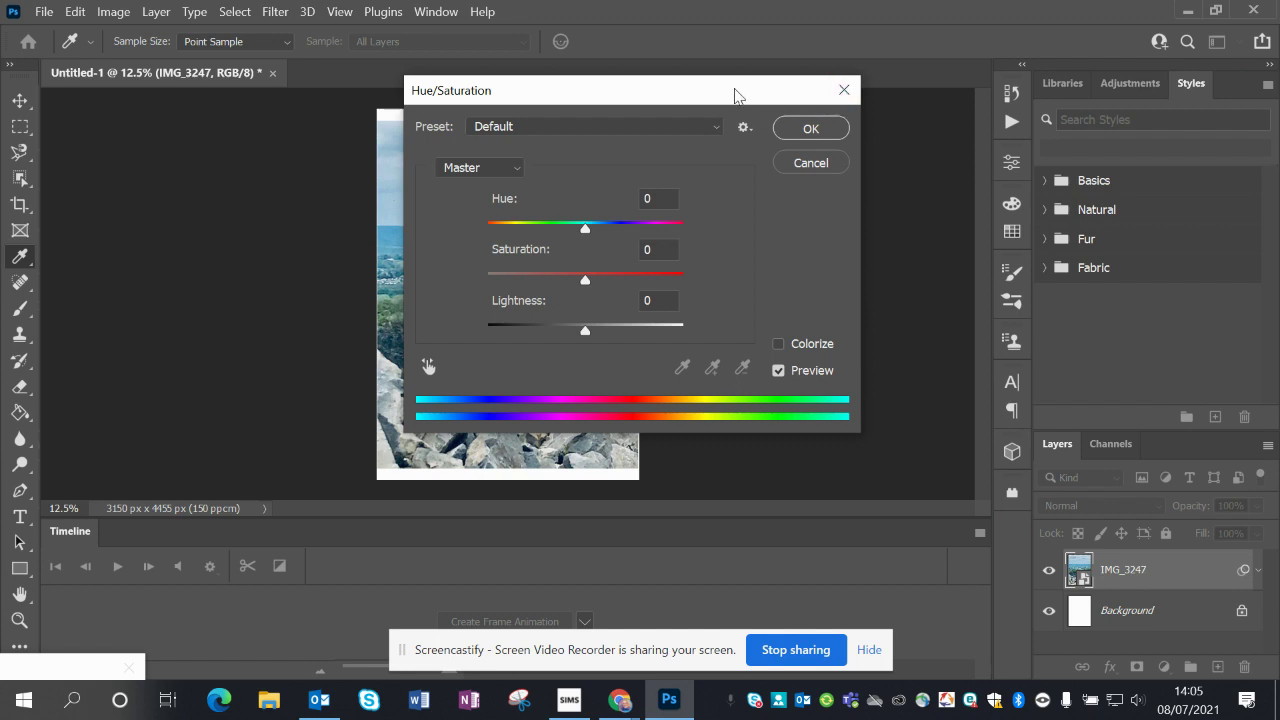
drag(741, 95, 986, 42)
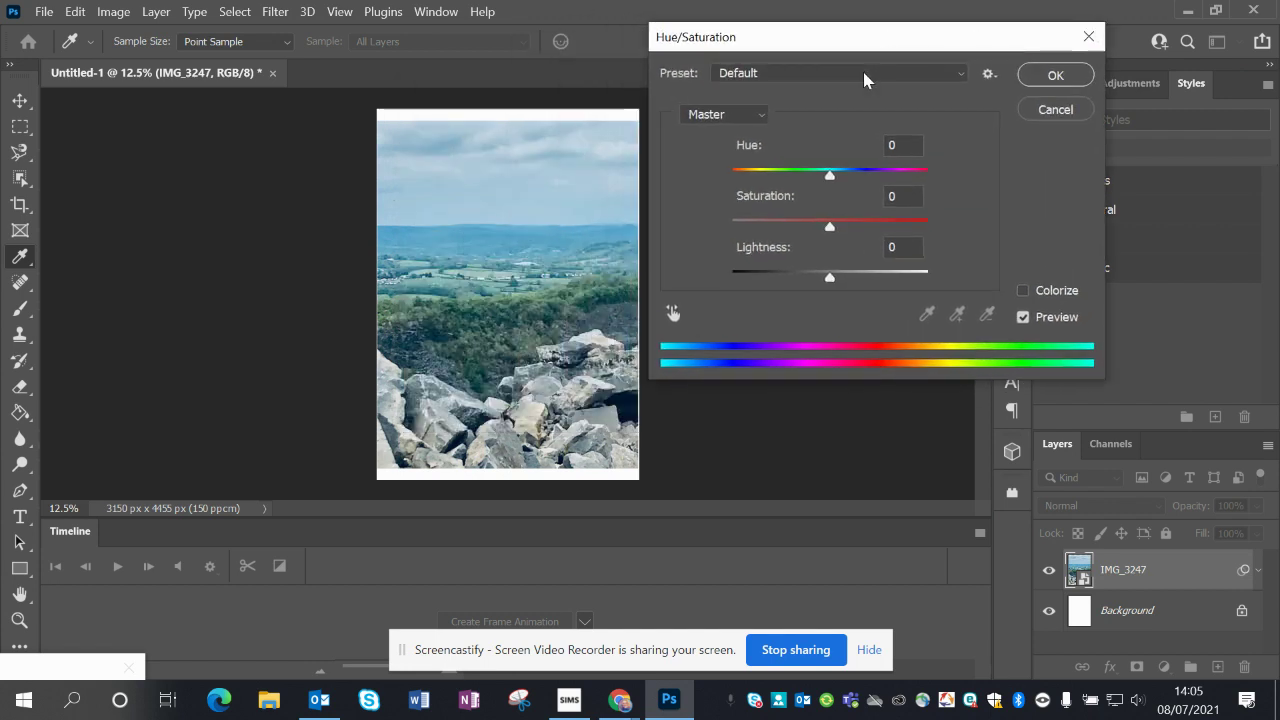
click(960, 75)
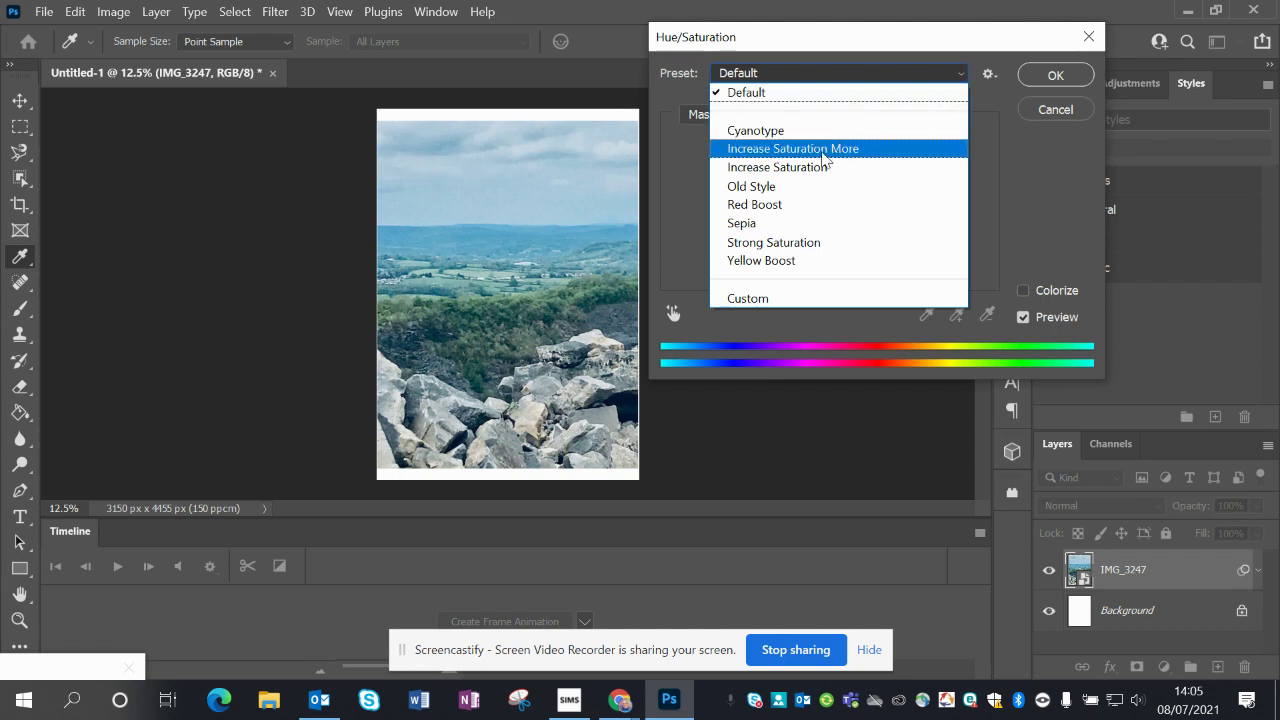
click(822, 150)
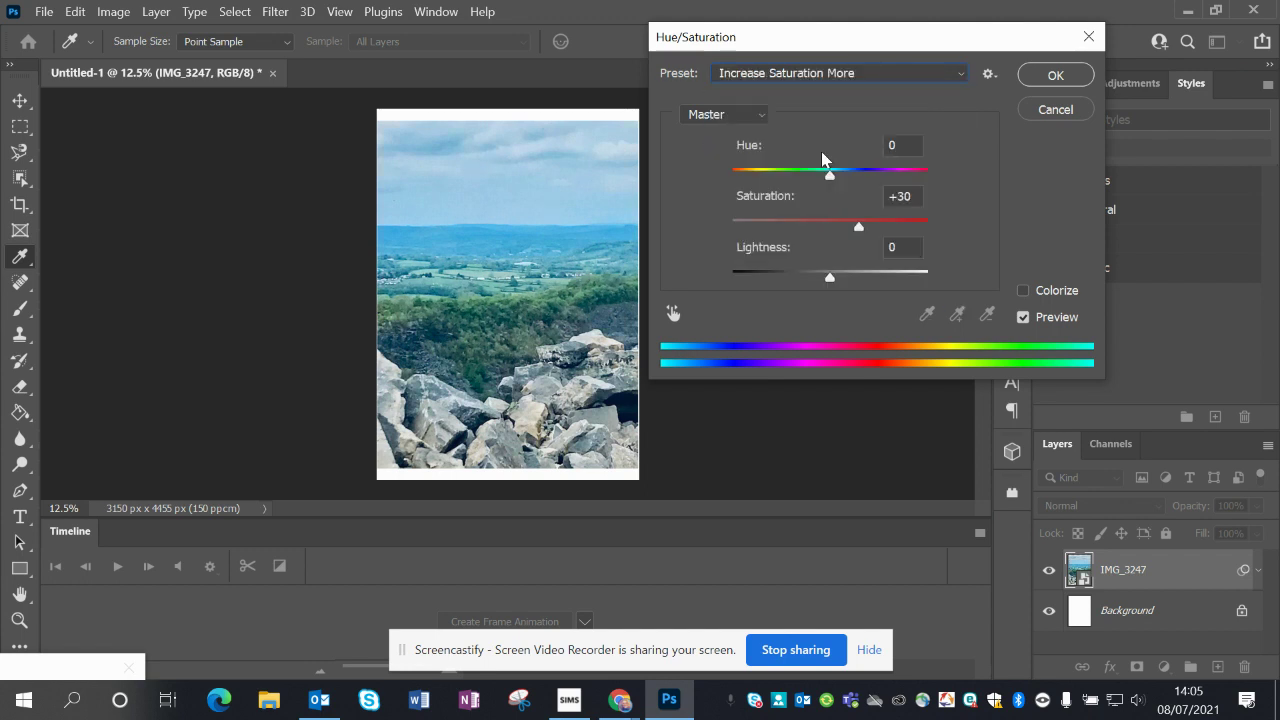
click(1056, 76)
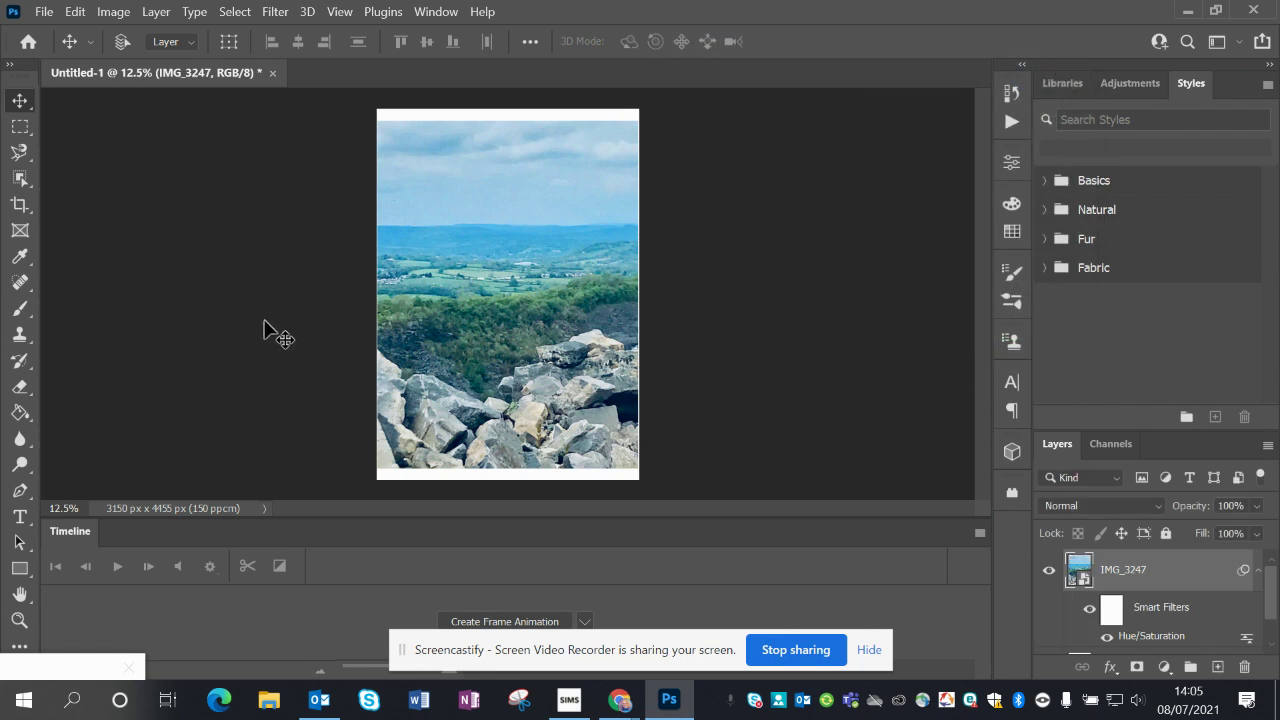
- Posterize the IMG_3247 layer to 4 levels
click(116, 12)
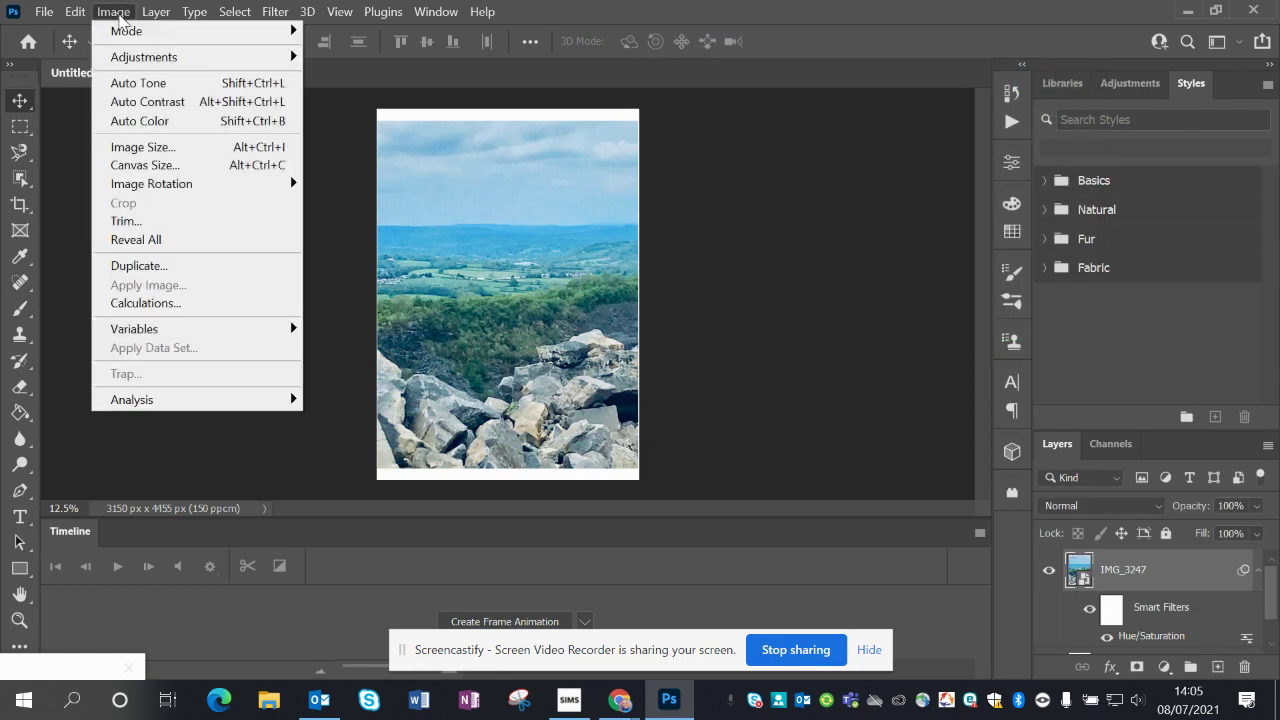
mouse_move(146, 65)
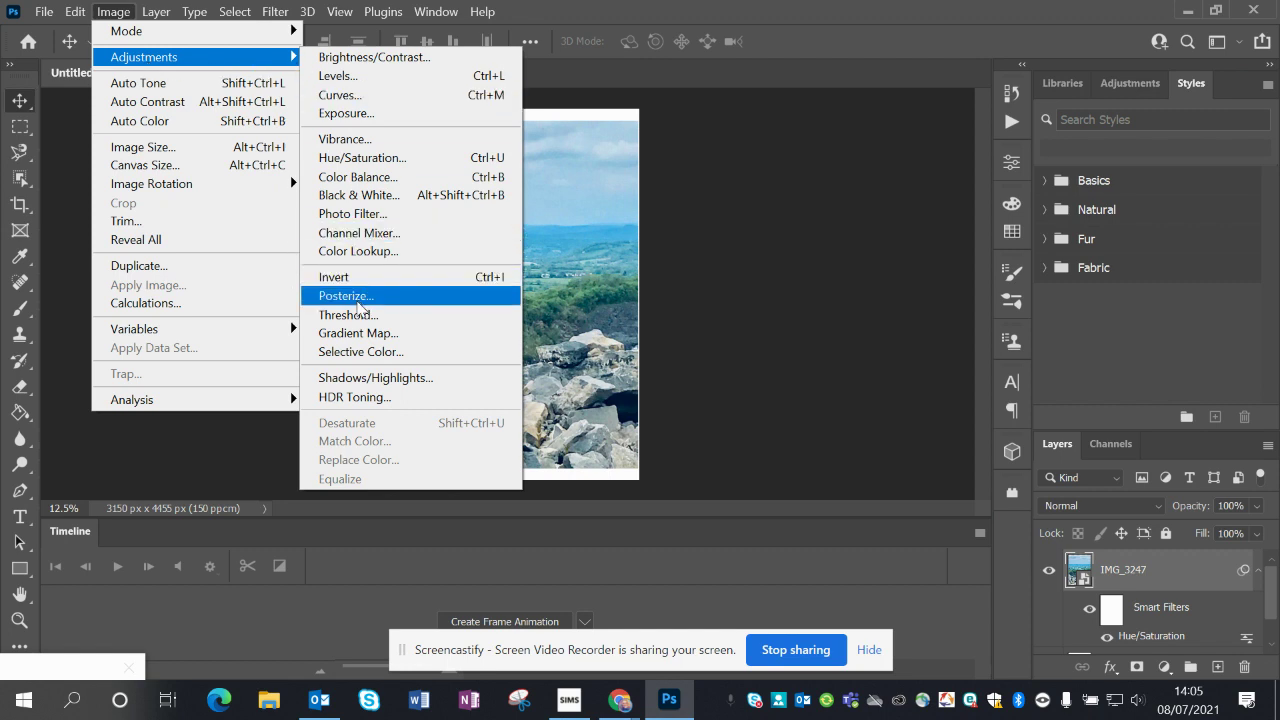
click(355, 296)
drag(685, 170, 929, 127)
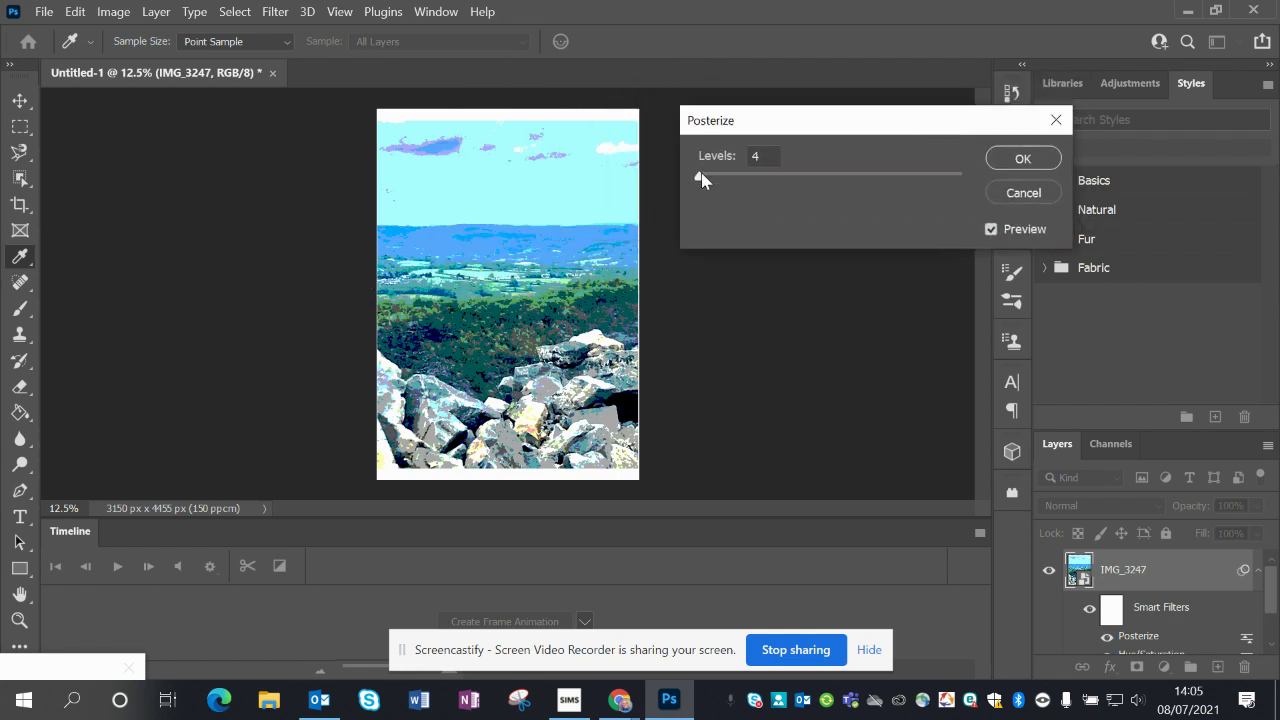
mouse_move(700, 176)
mouse_down()
mouse_move(729, 192)
mouse_move(855, 183)
mouse_move(695, 185)
mouse_up()
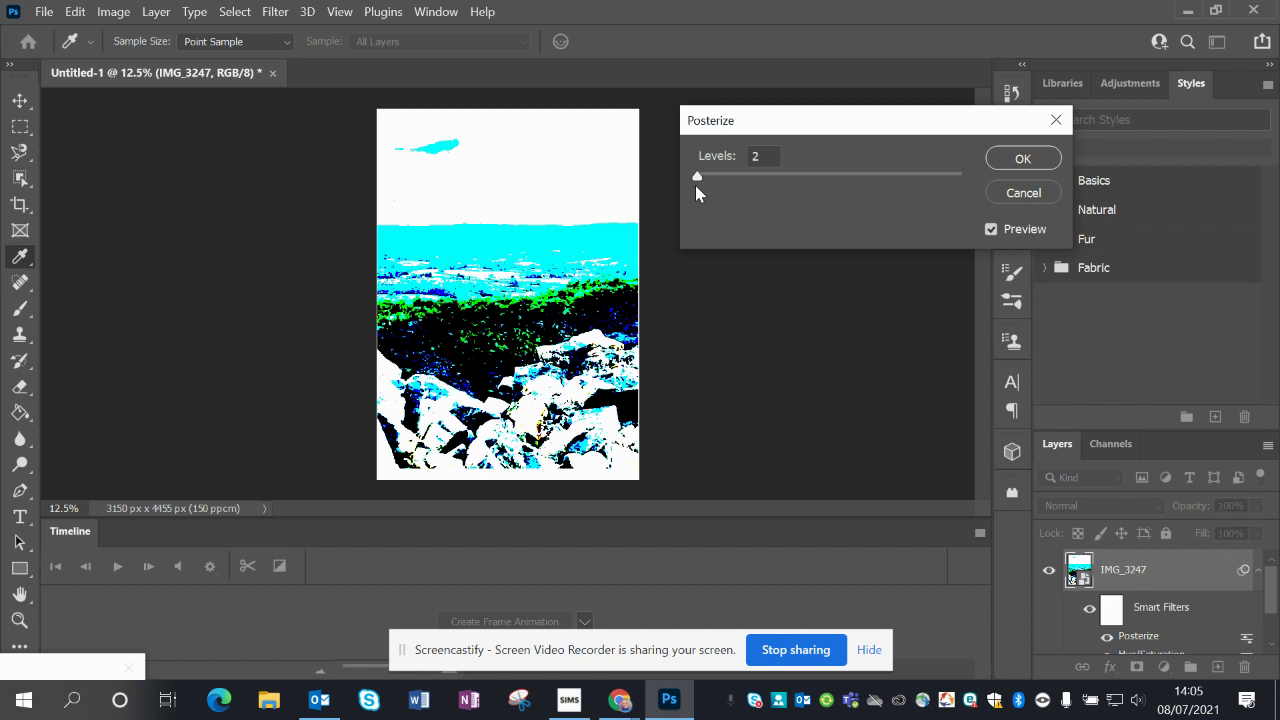
double_click(761, 155)
click(761, 155)
key(BackSpace)
text(4)
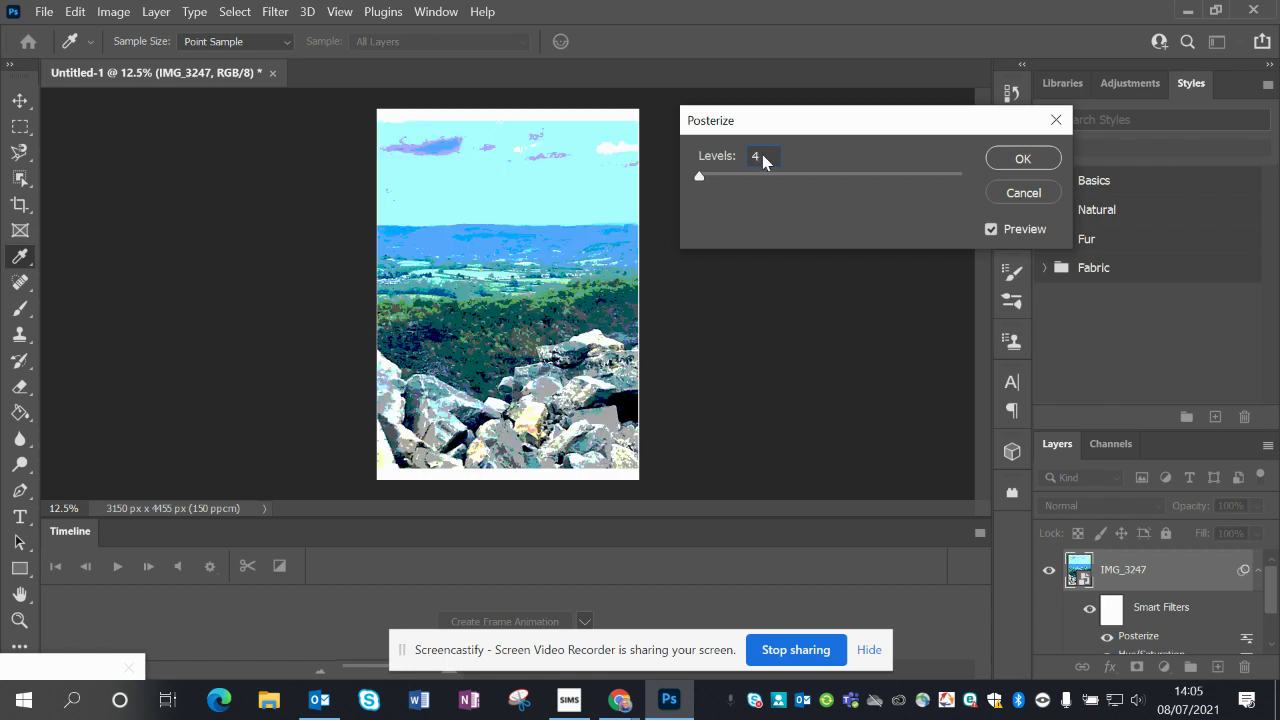
click(1023, 159)
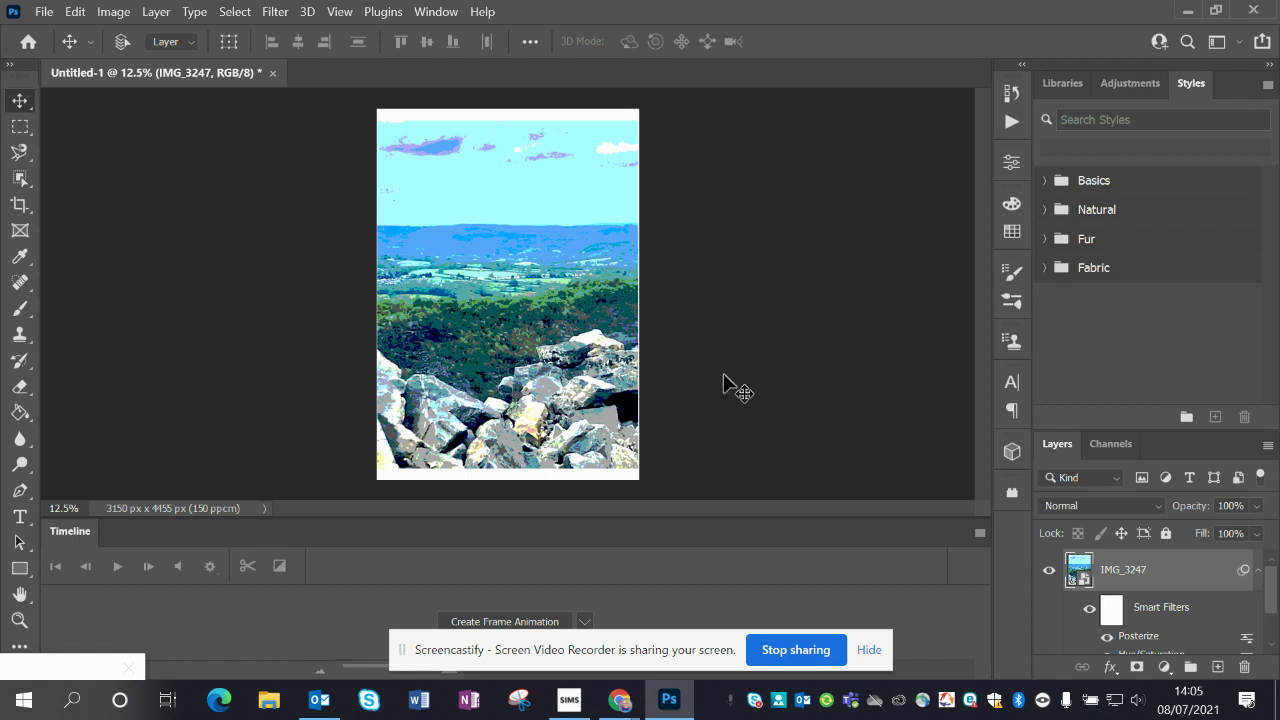
- Embed a second IMG_3247 copy on top, scaled to about 123.8% to cover the page
click(45, 15)
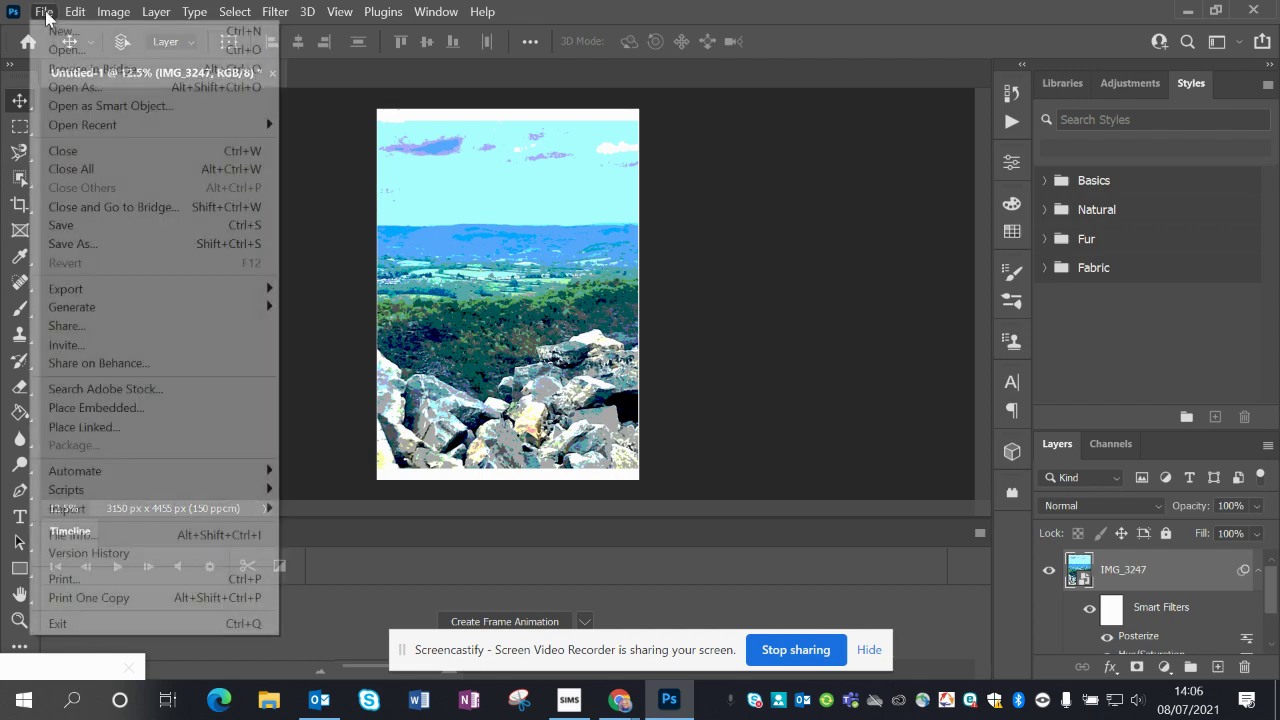
click(72, 410)
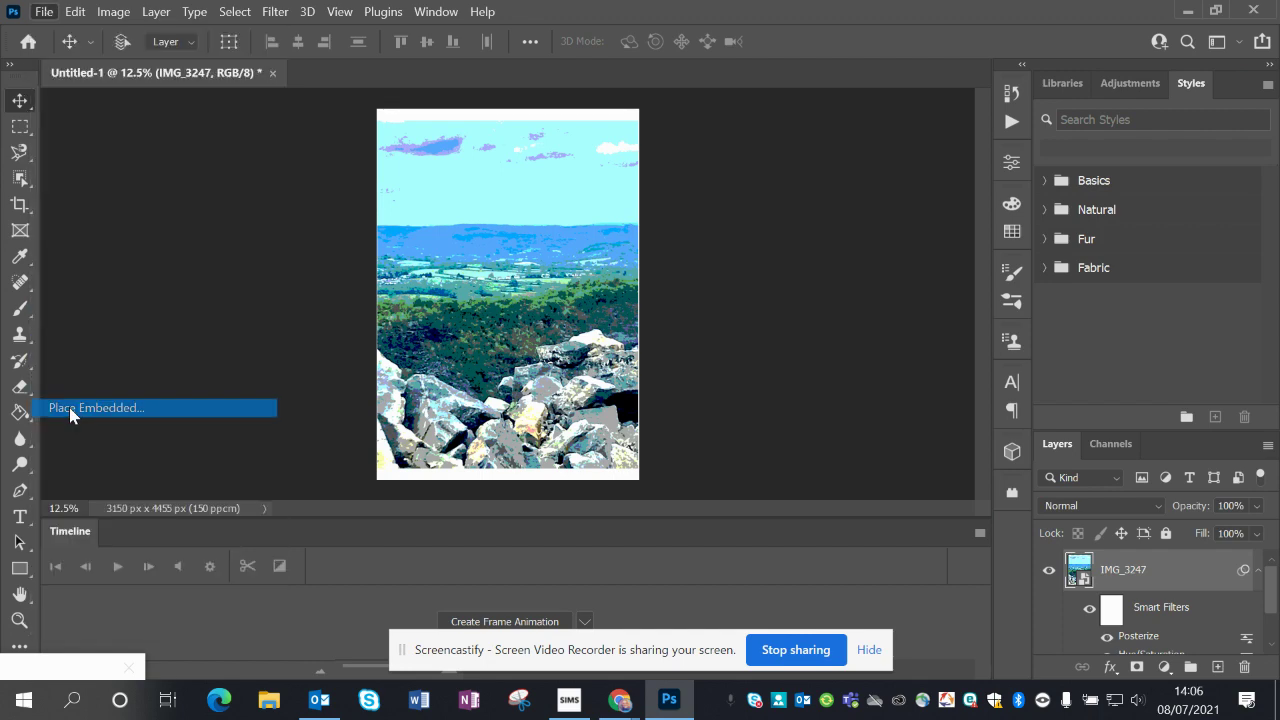
drag(623, 157, 623, 265)
scroll(622, 265, down, 1)
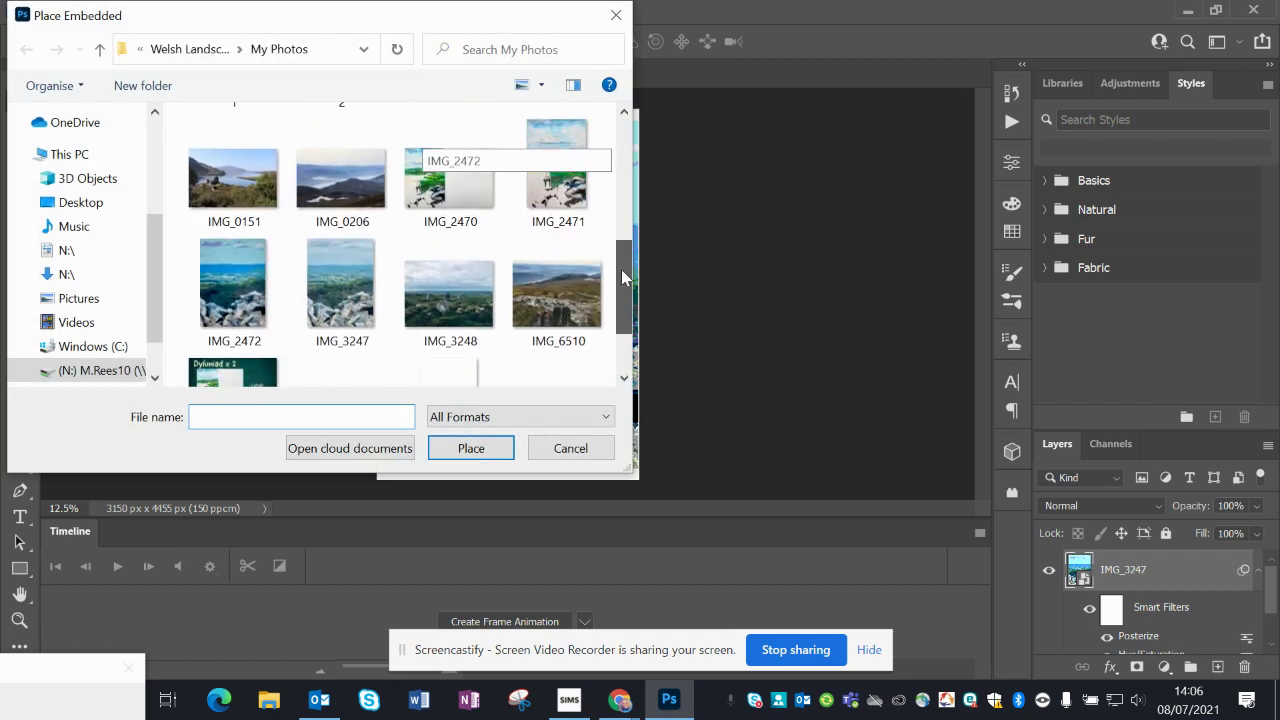
double_click(350, 265)
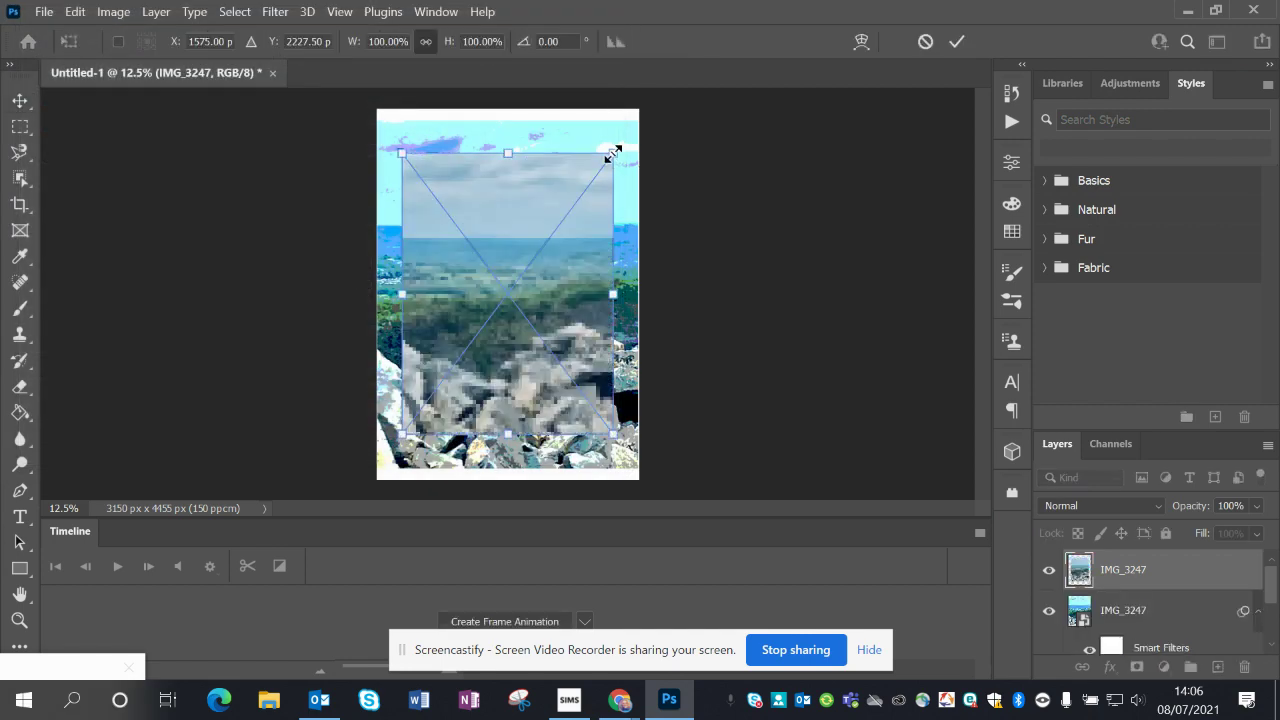
drag(613, 154, 637, 121)
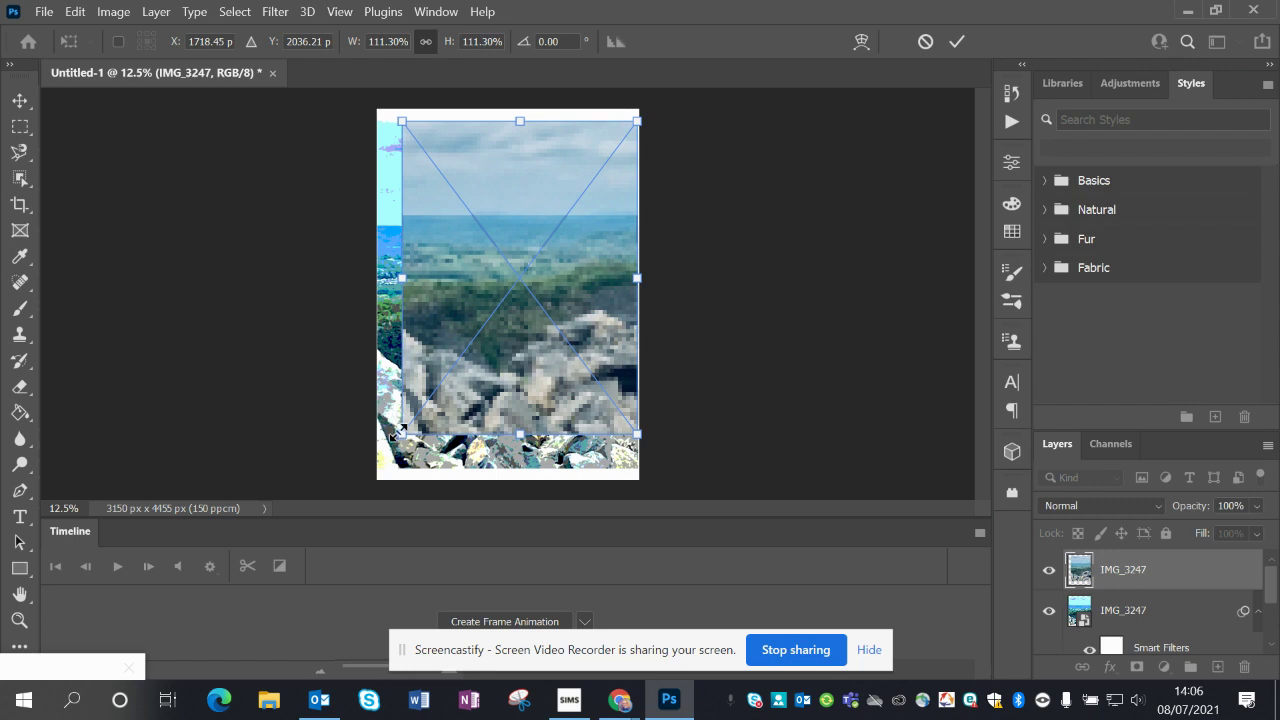
drag(401, 432, 378, 468)
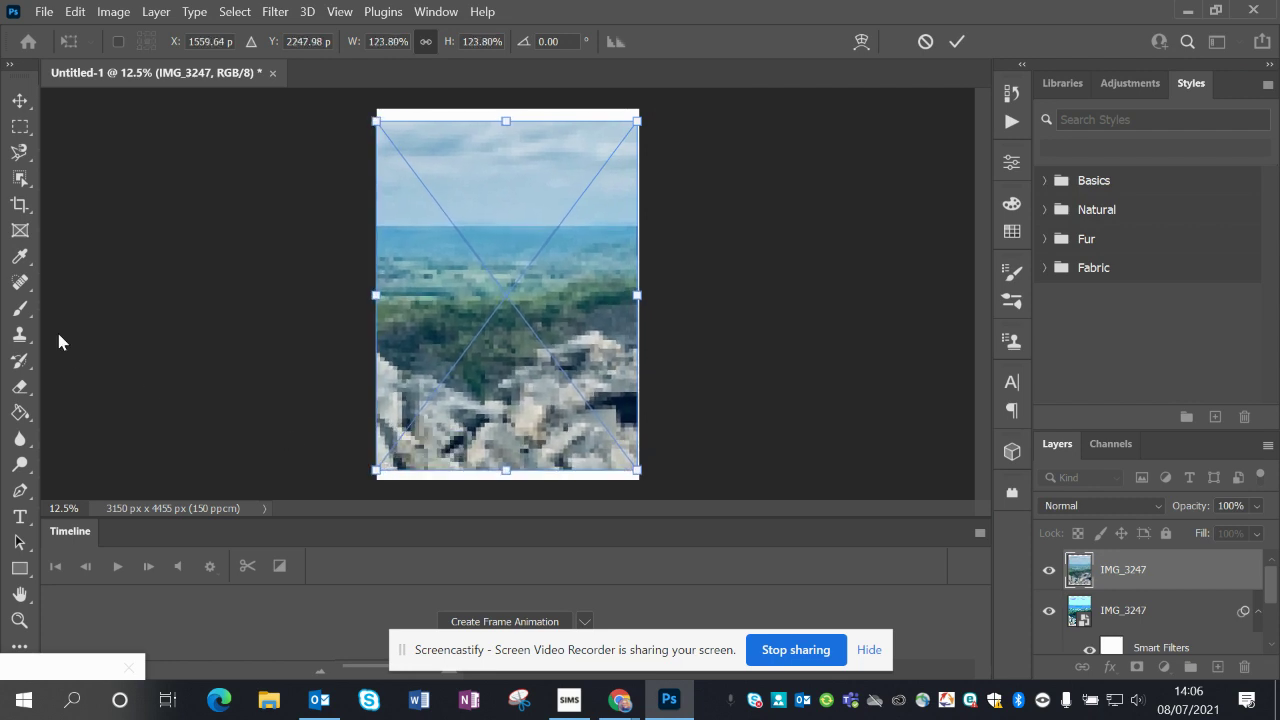
click(19, 104)
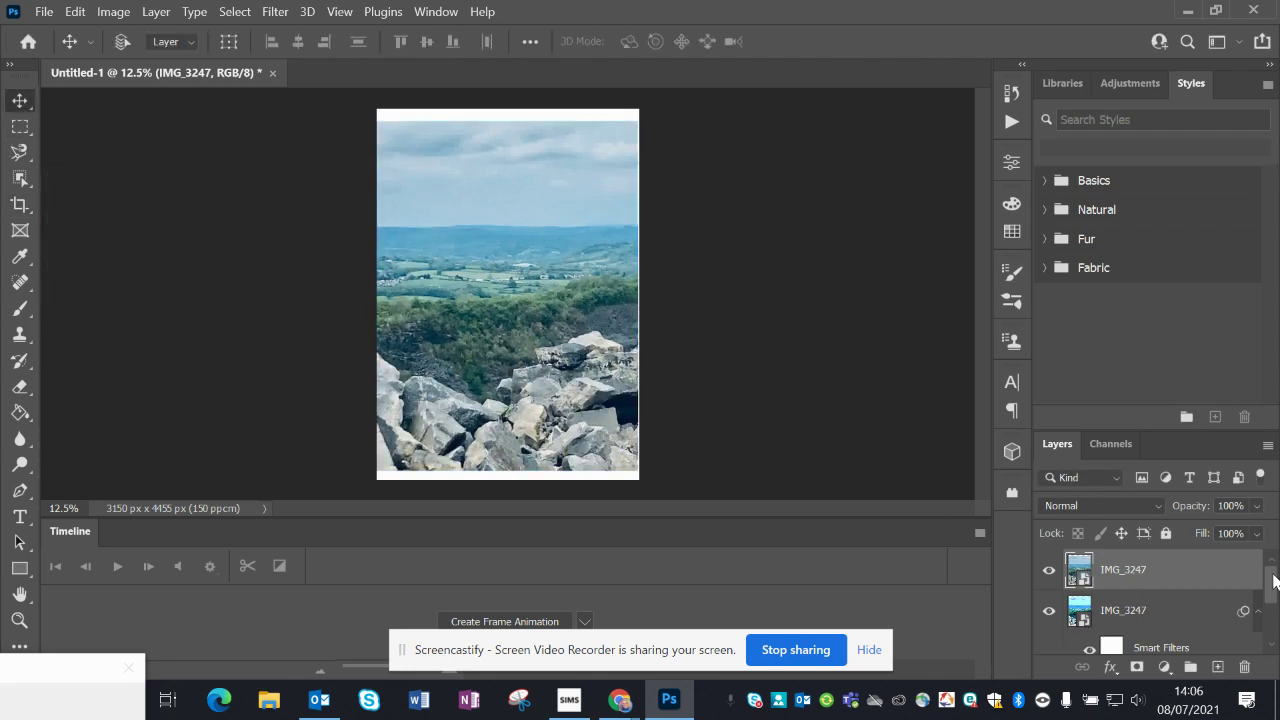
mouse_move(1273, 580)
mouse_down()
mouse_move(1272, 612)
mouse_move(1273, 572)
mouse_up()
- Open the Filter Gallery for the top photo with the preview zoomed out to 25%
click(276, 14)
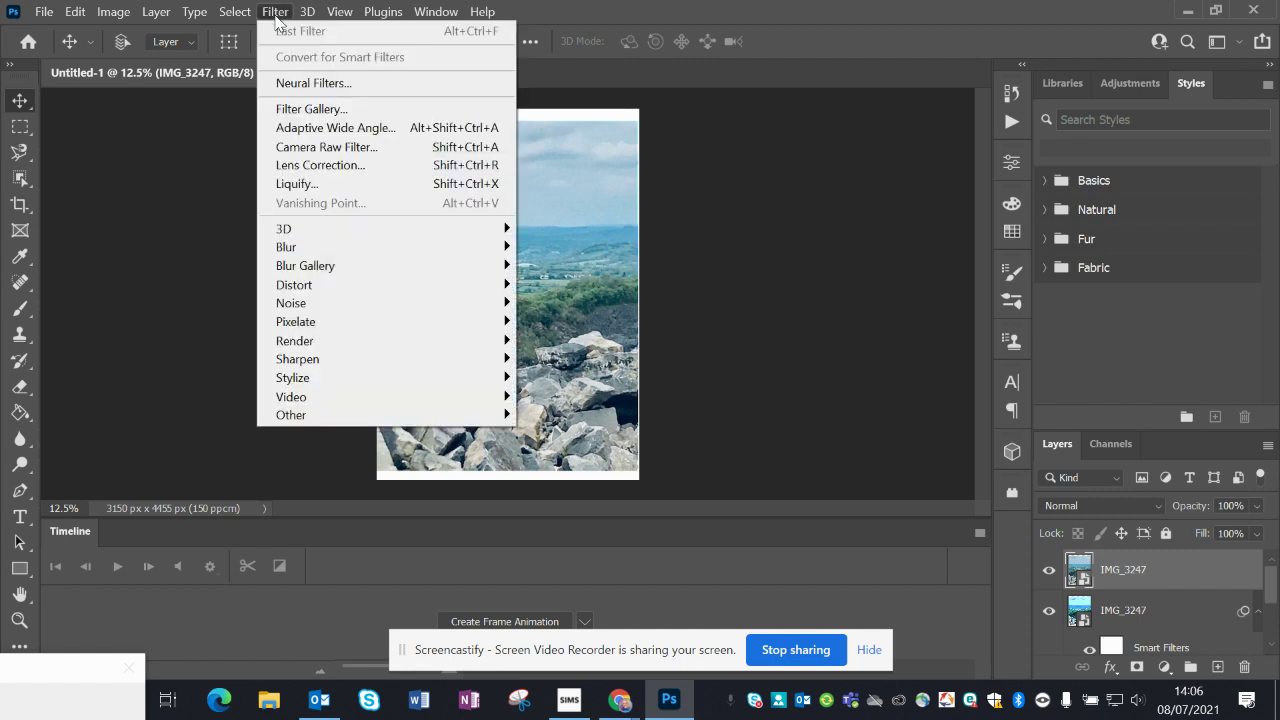
click(296, 112)
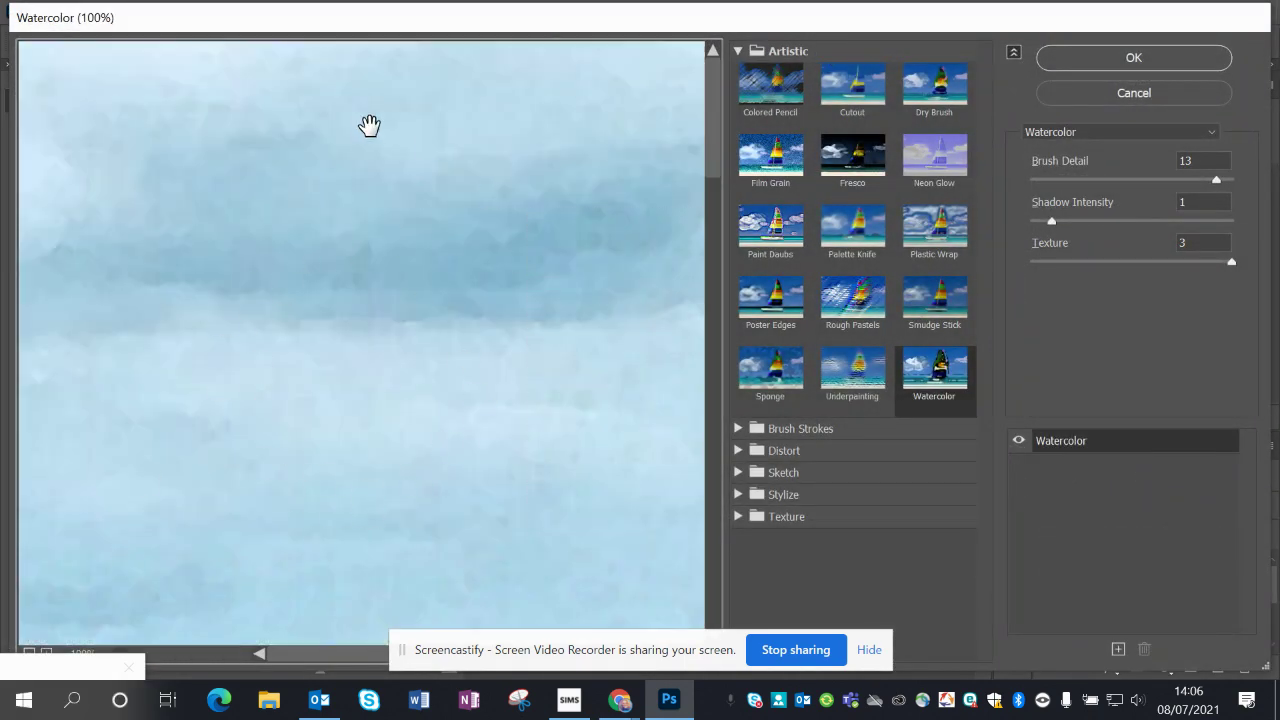
click(29, 652)
click(29, 652)
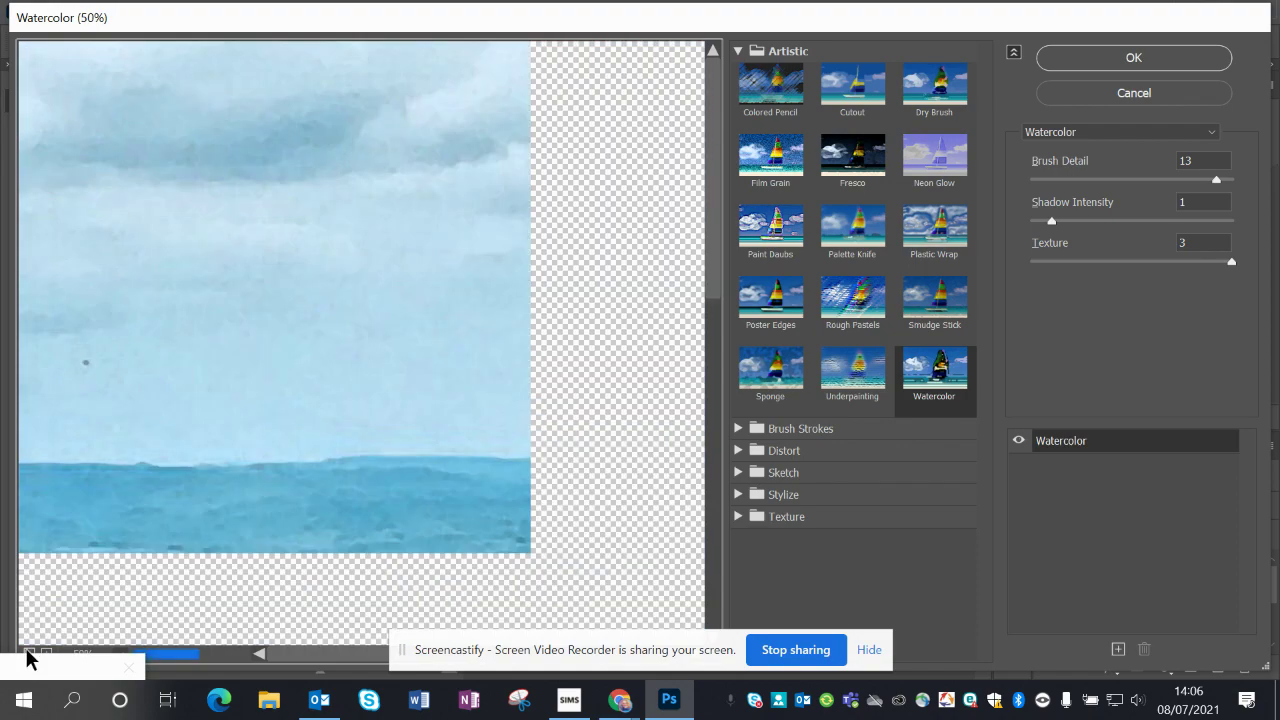
click(29, 652)
click(29, 652)
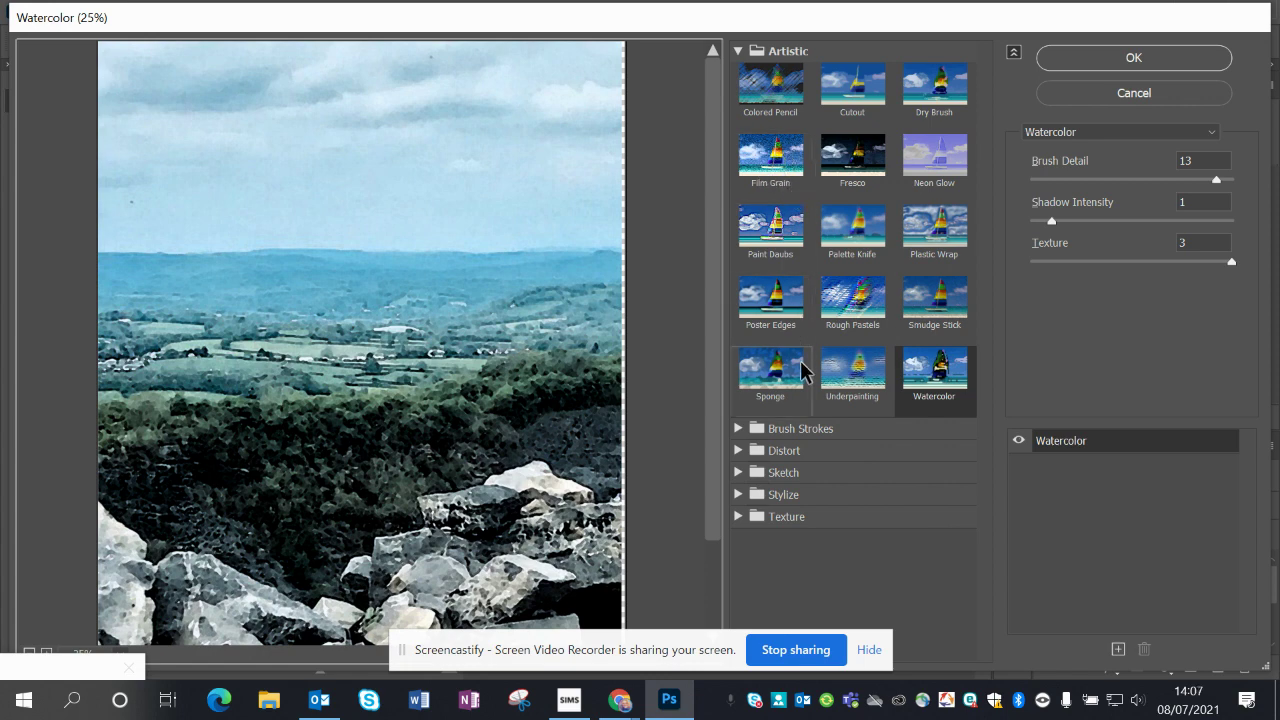
- Apply Paint Daubs to the top photo: Brush Size 12, Sharpness 10, Light Rough brush
click(777, 238)
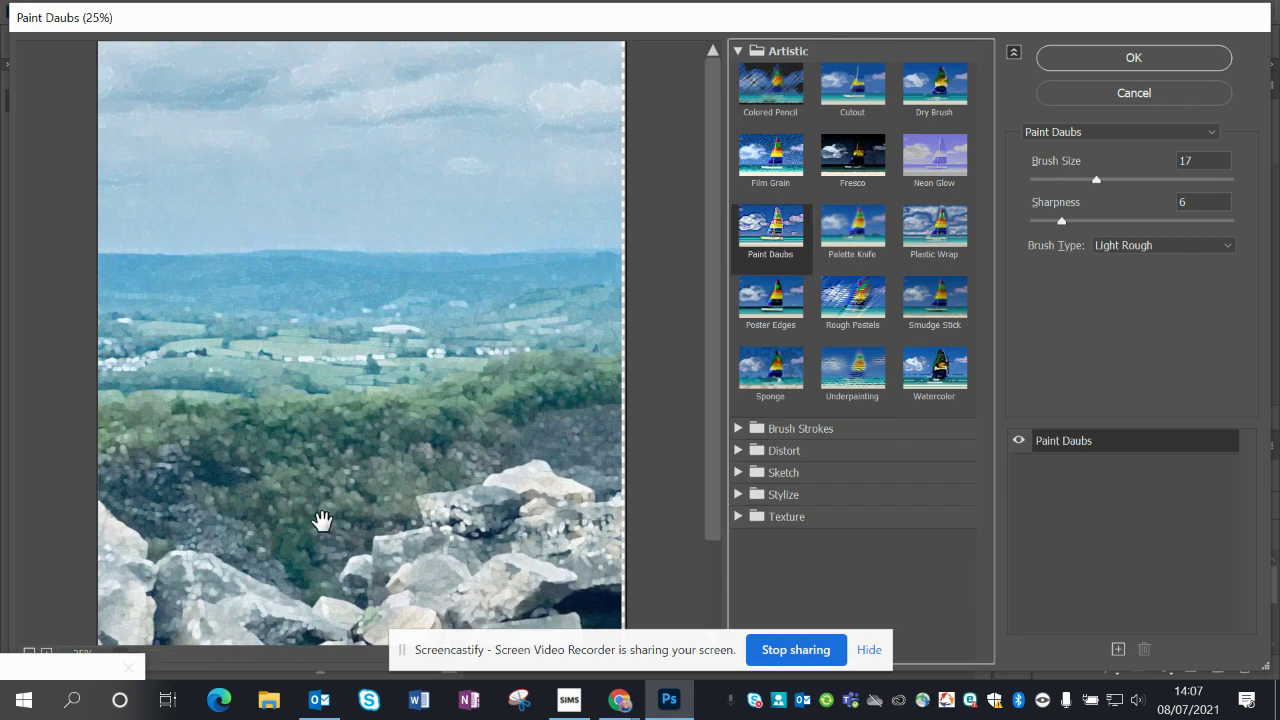
click(1139, 179)
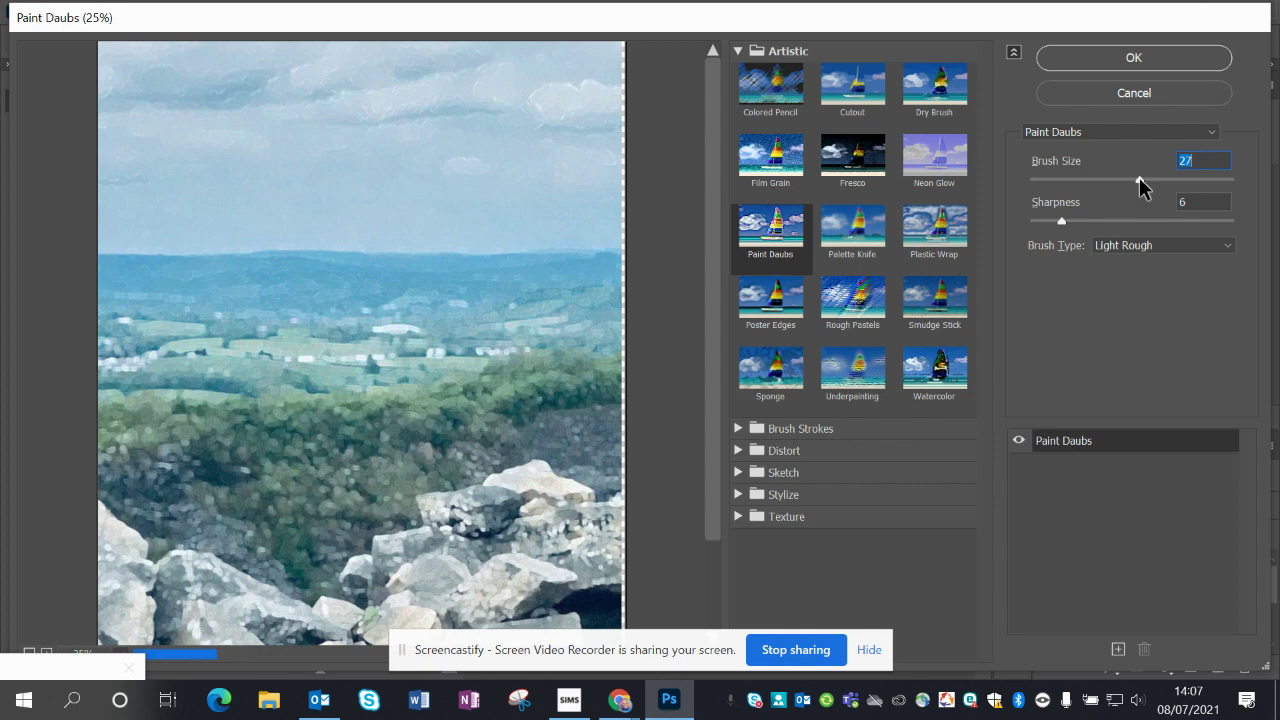
click(1076, 180)
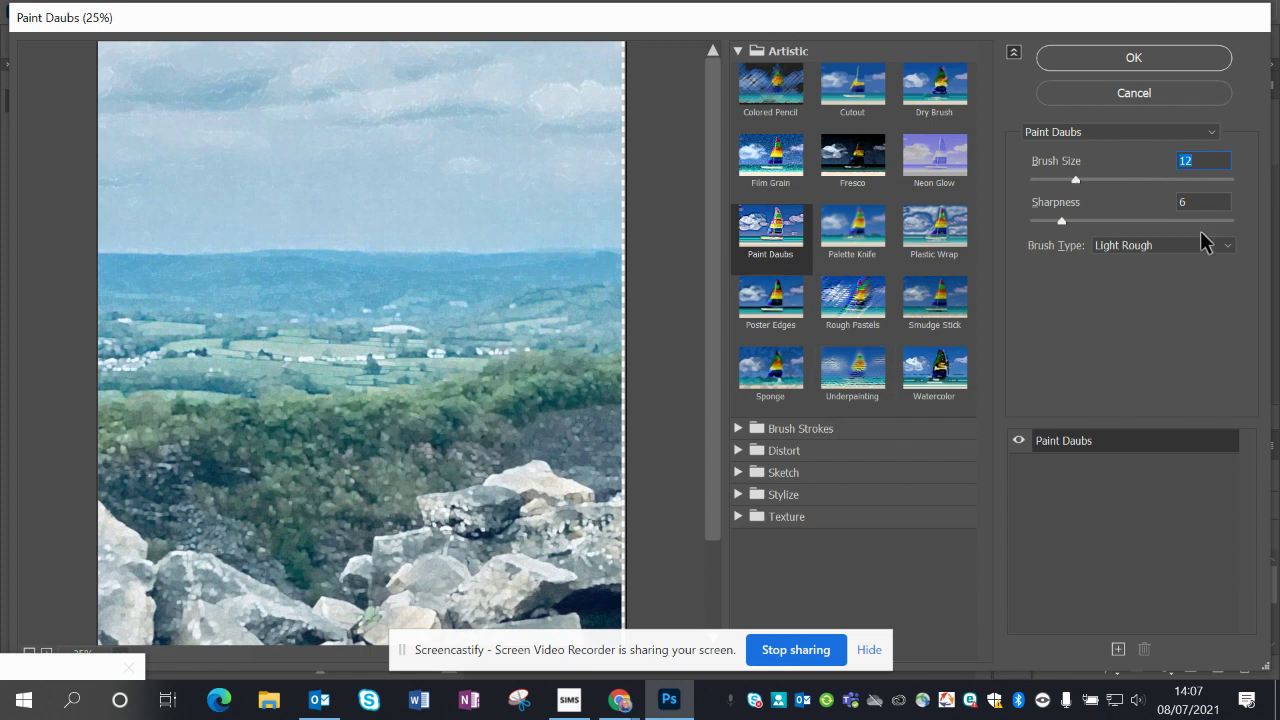
click(1099, 221)
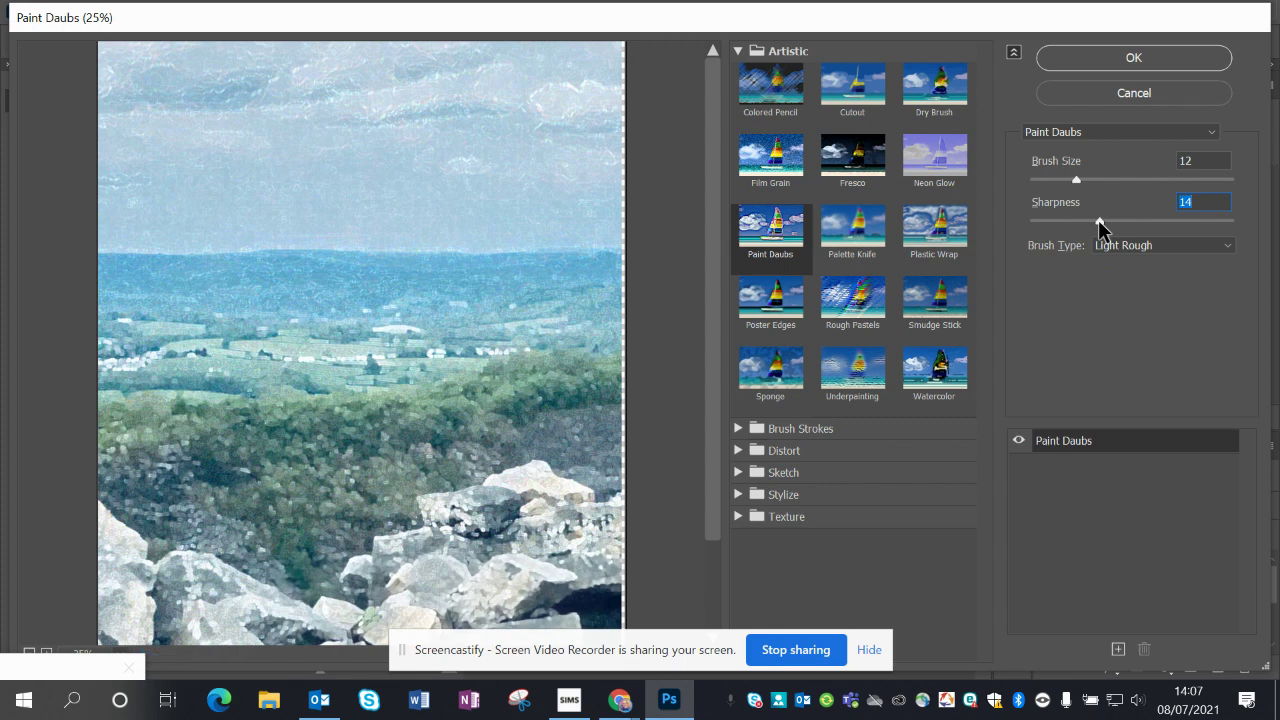
drag(1098, 220, 1080, 219)
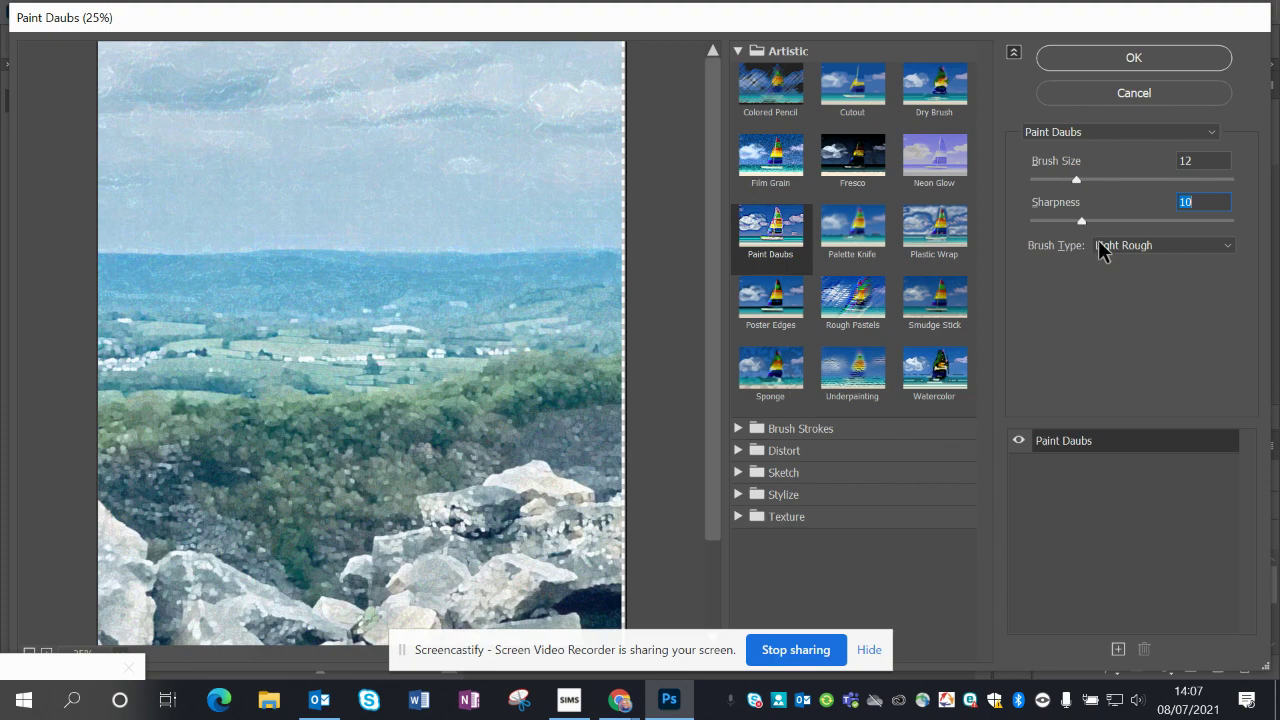
click(1104, 66)
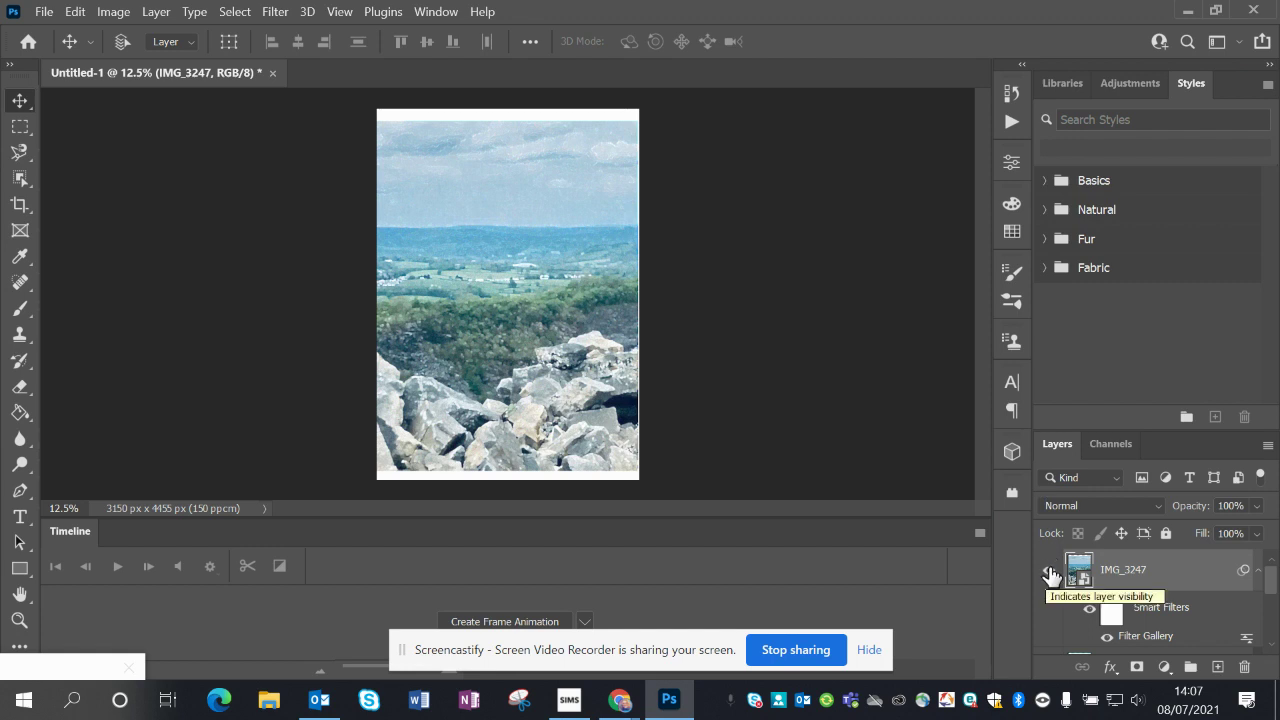
- Hide the top Paint Daubs IMG_3247 layer to reveal the posterized copy beneath
click(1050, 575)
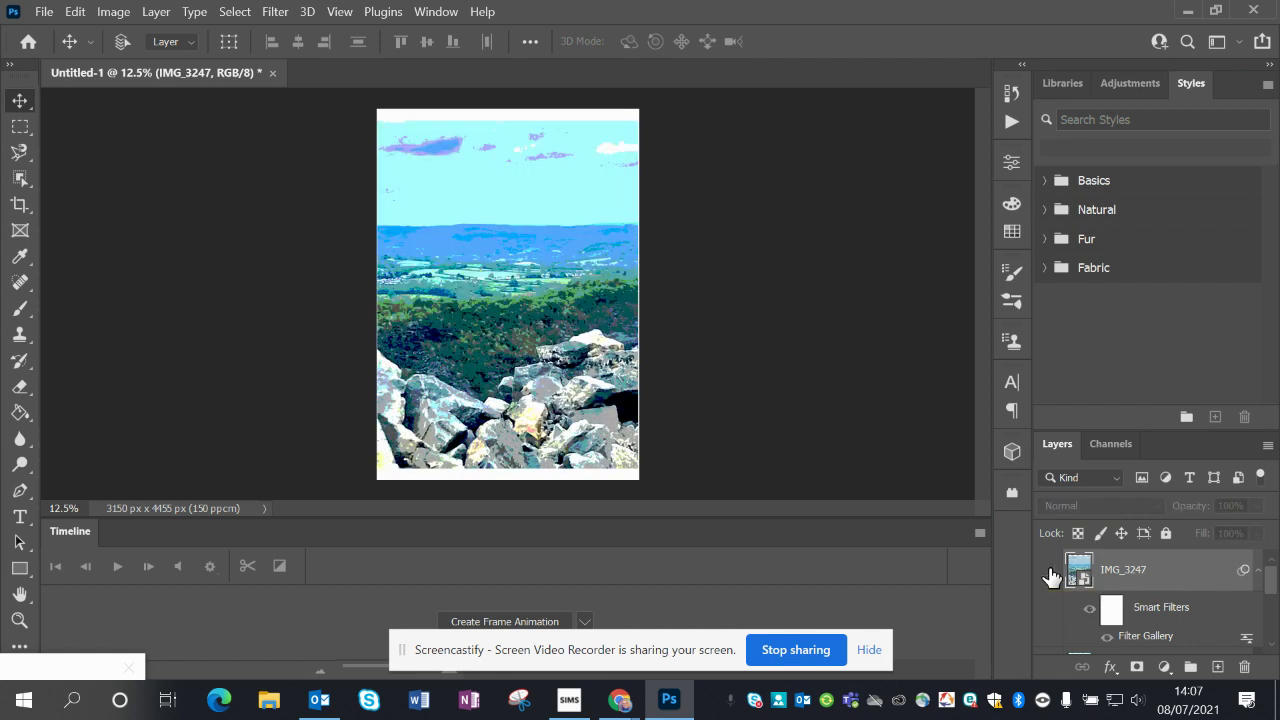